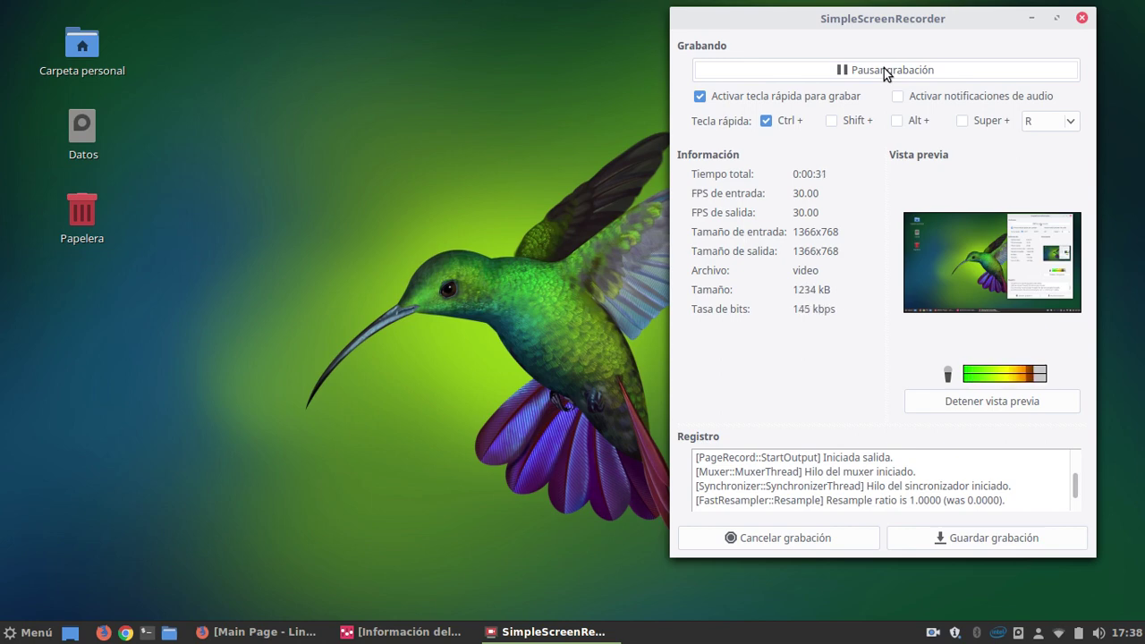
- Switch to Firefox and open the "How to upgrade to Linux Mint 18.3" article from the Linux Mint main page
click(1031, 19)
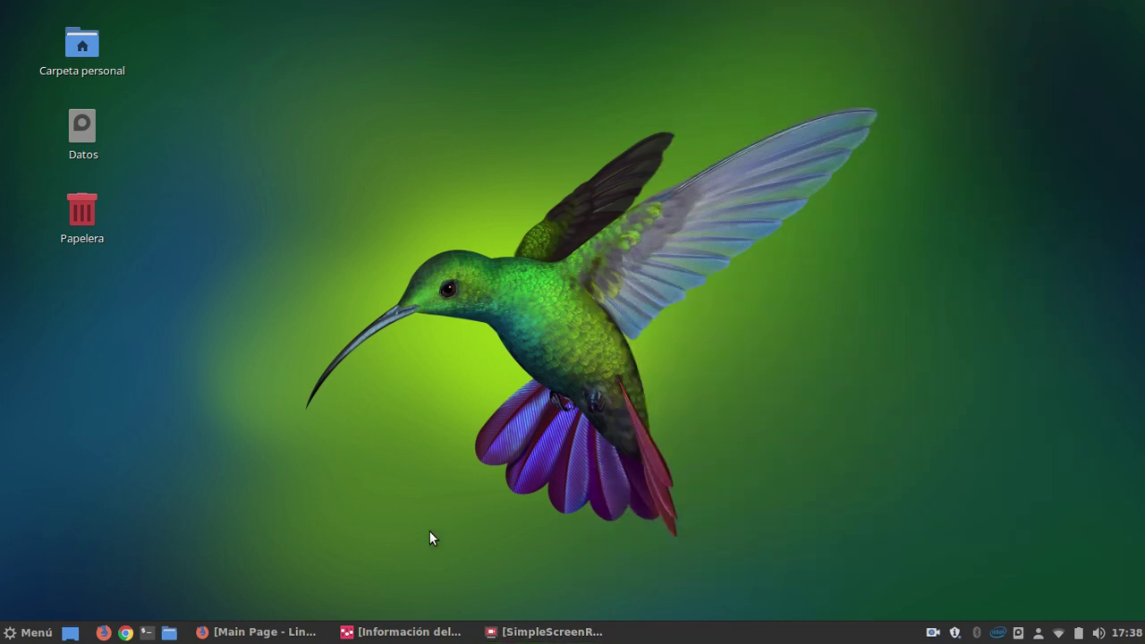
click(265, 632)
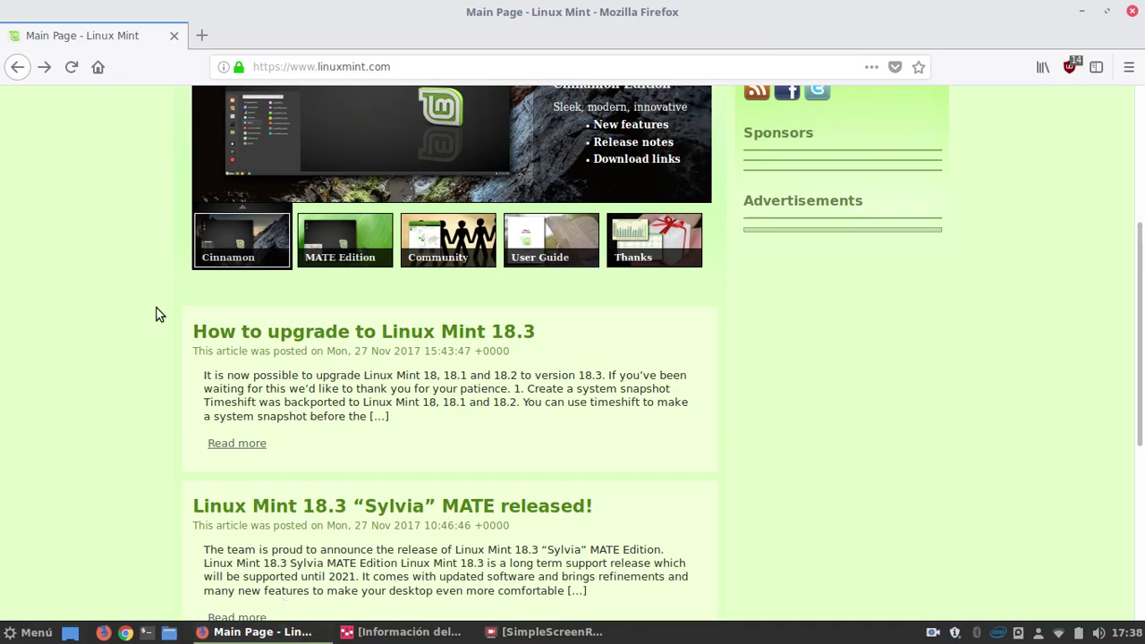
scroll(156, 314, up, 4)
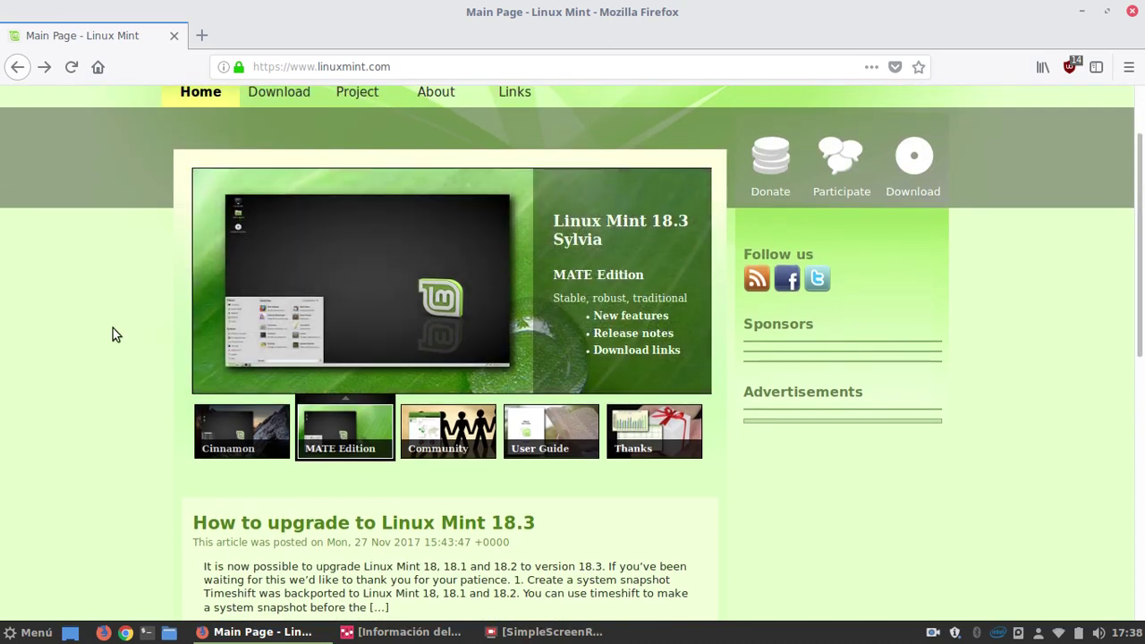
scroll(97, 304, down, 3)
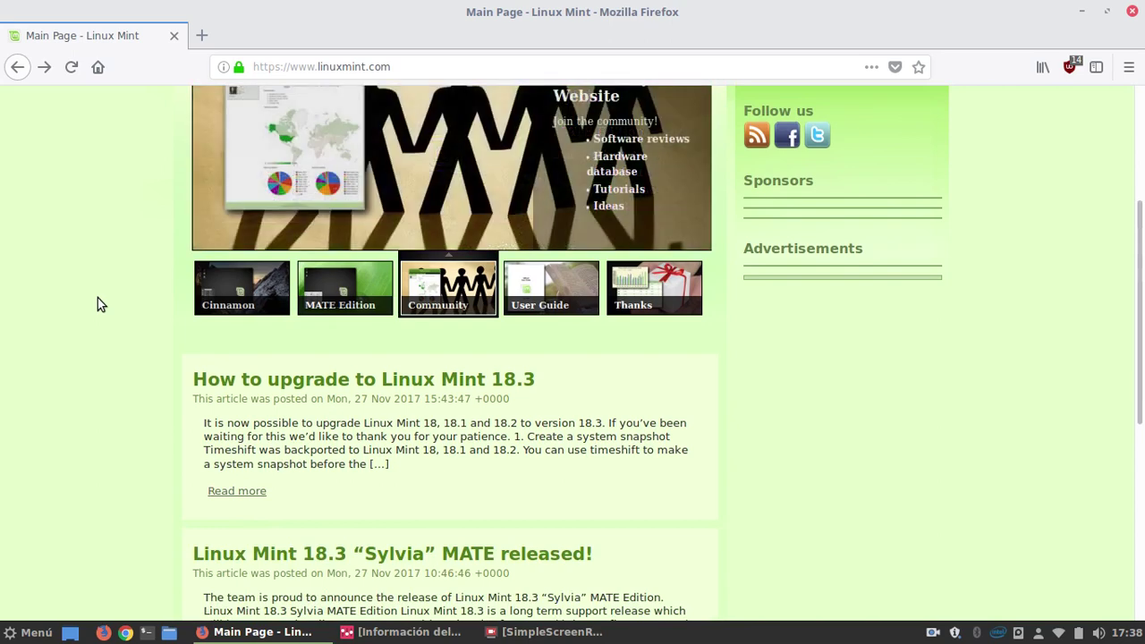
scroll(3, 282, up, 3)
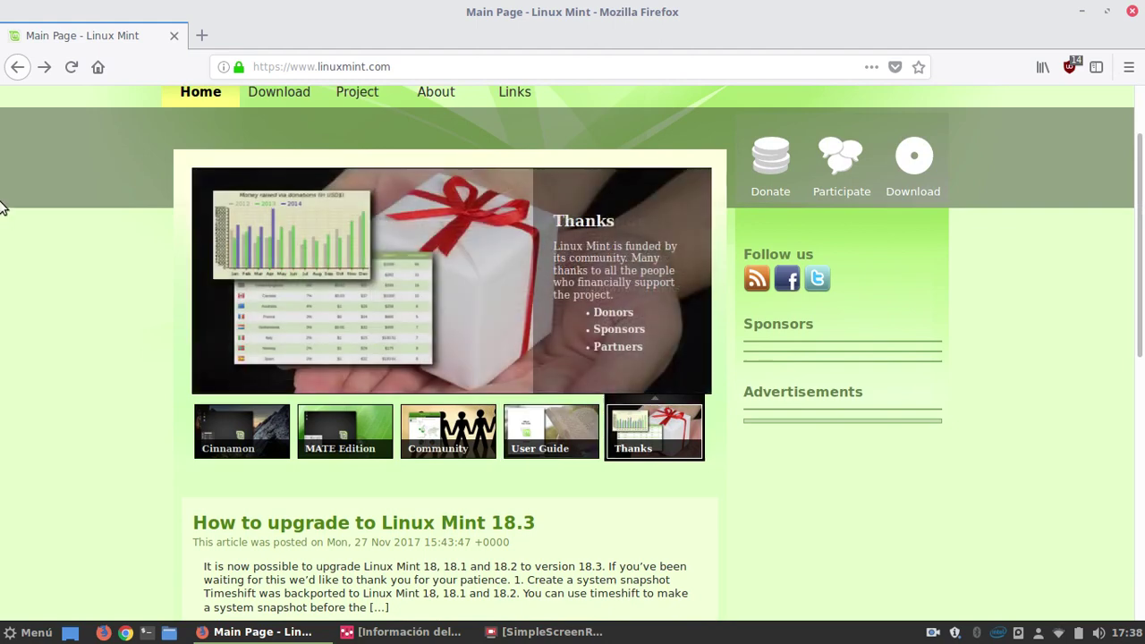
scroll(2, 238, down, 8)
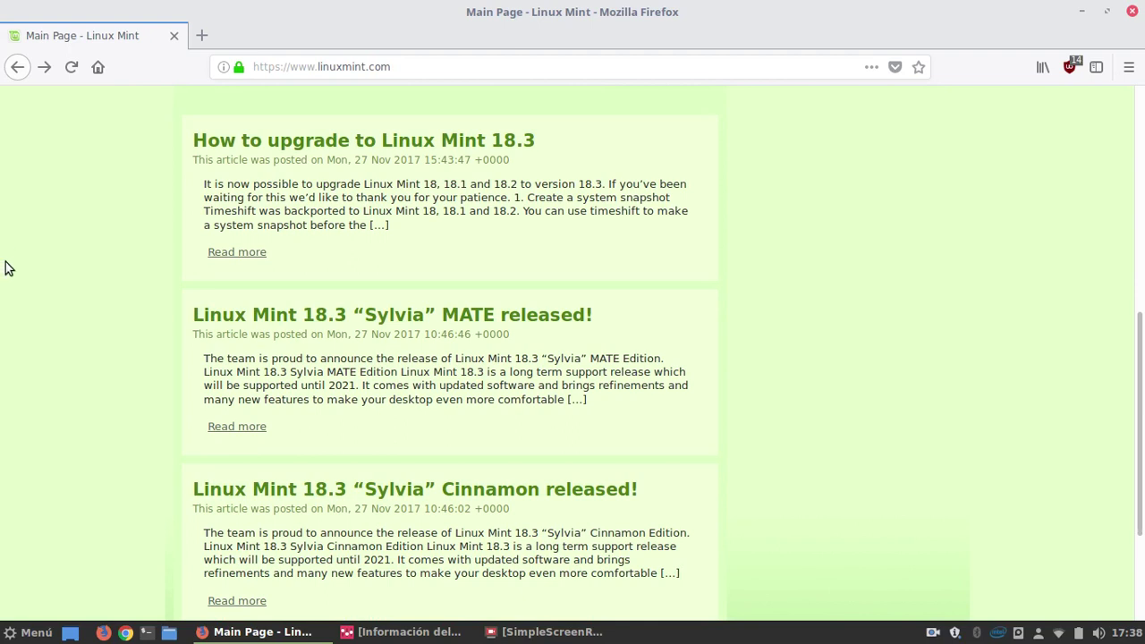
scroll(7, 267, up, 3)
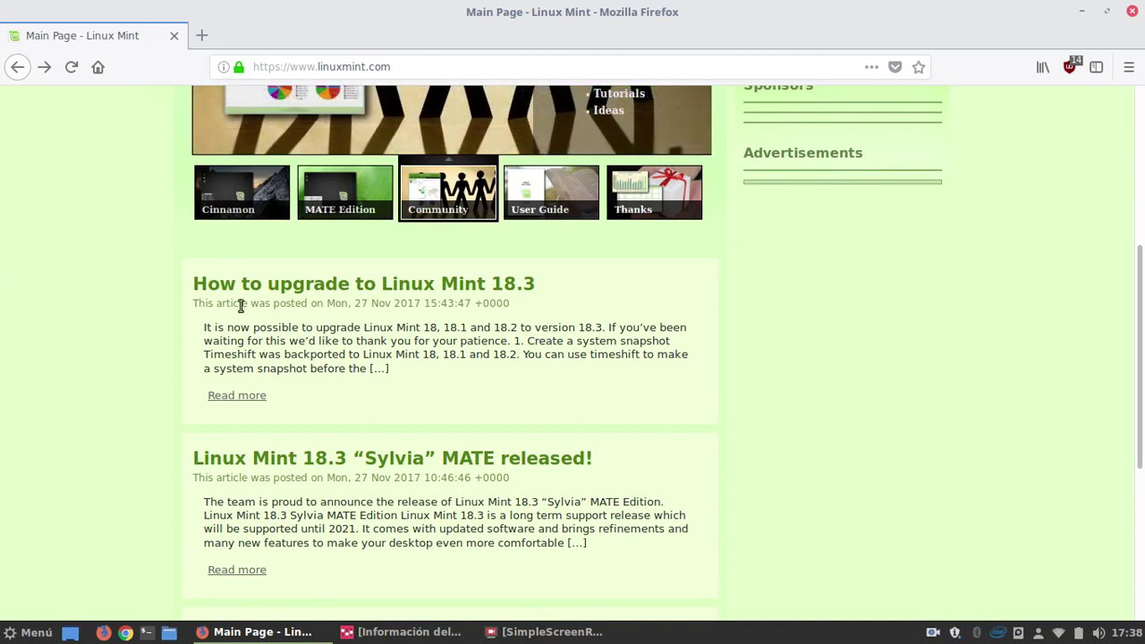
click(398, 286)
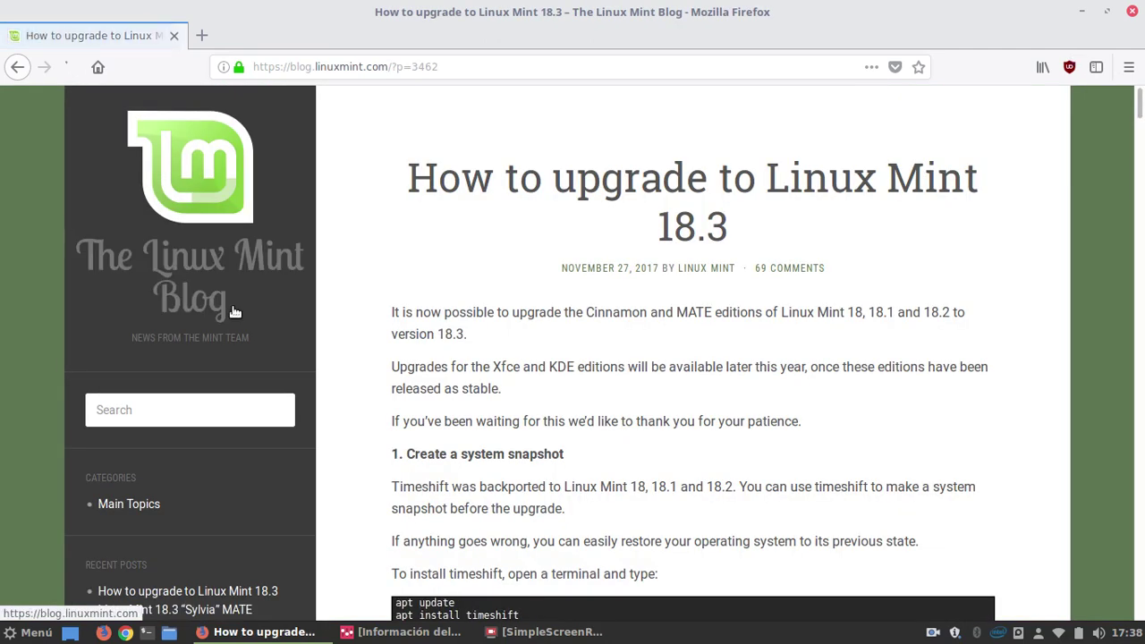
- Switch to the system information window, check the installed operating system version, and close the window
click(1081, 12)
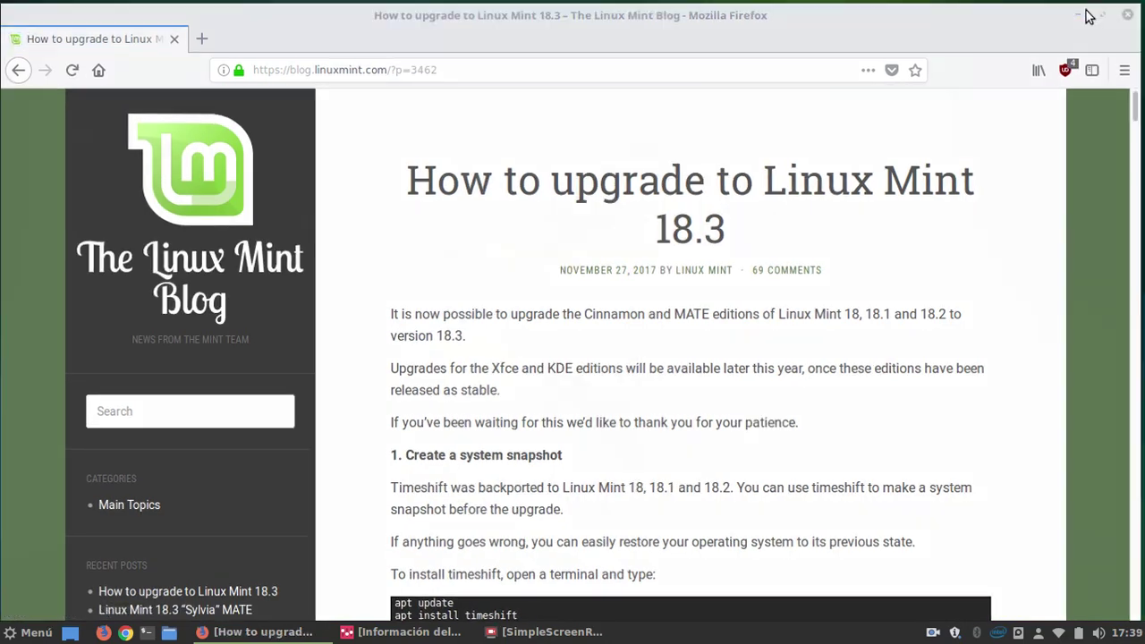
click(394, 631)
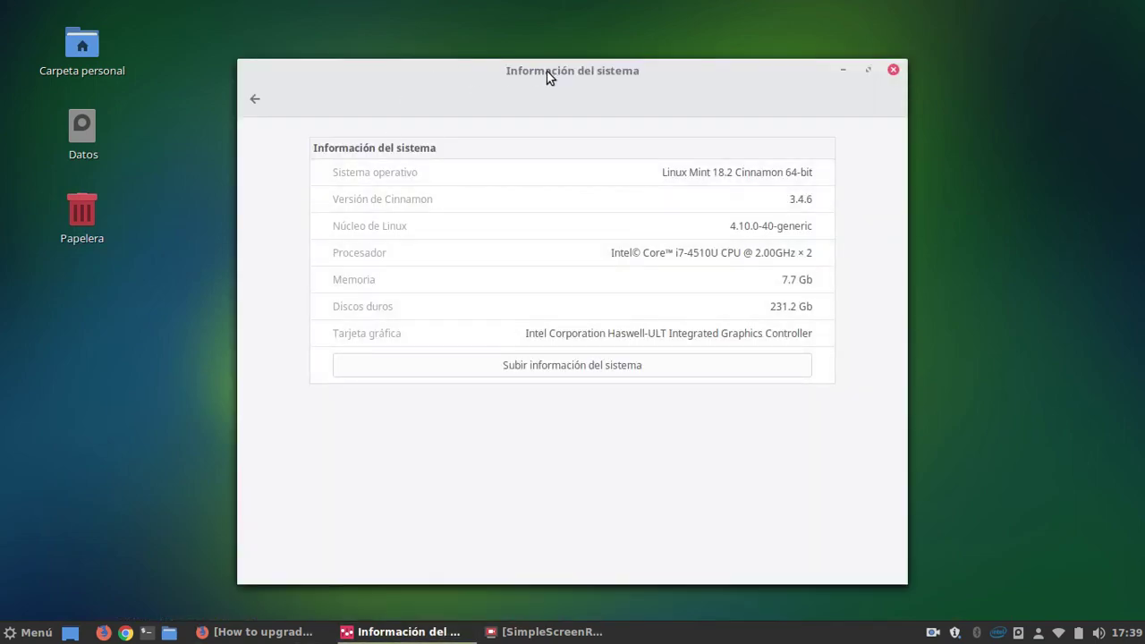
drag(548, 72, 633, 52)
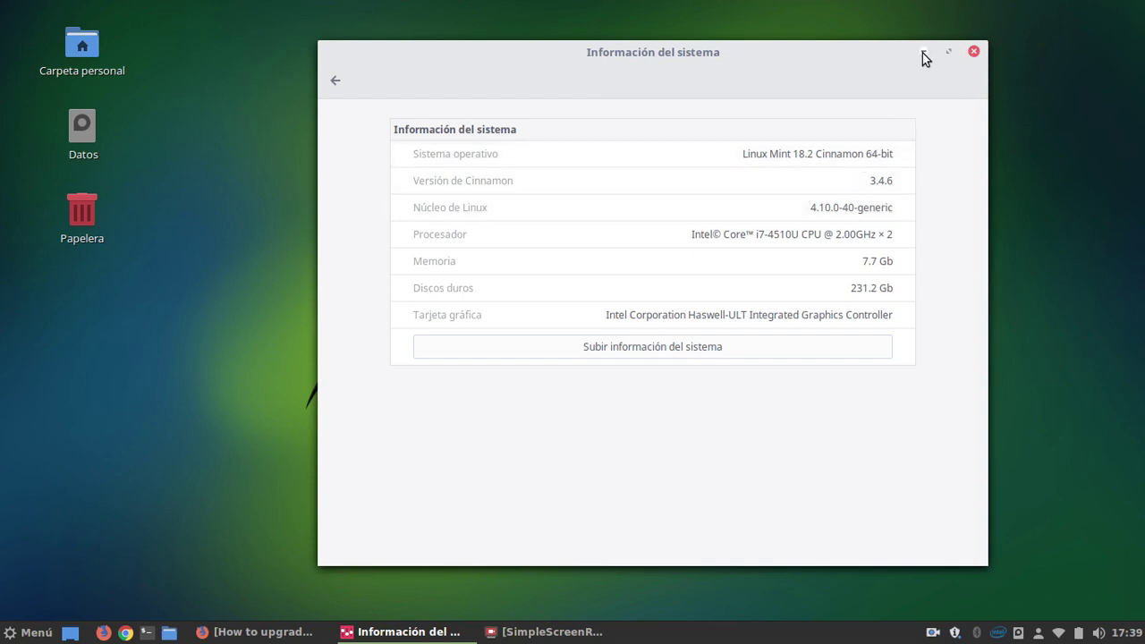
click(974, 54)
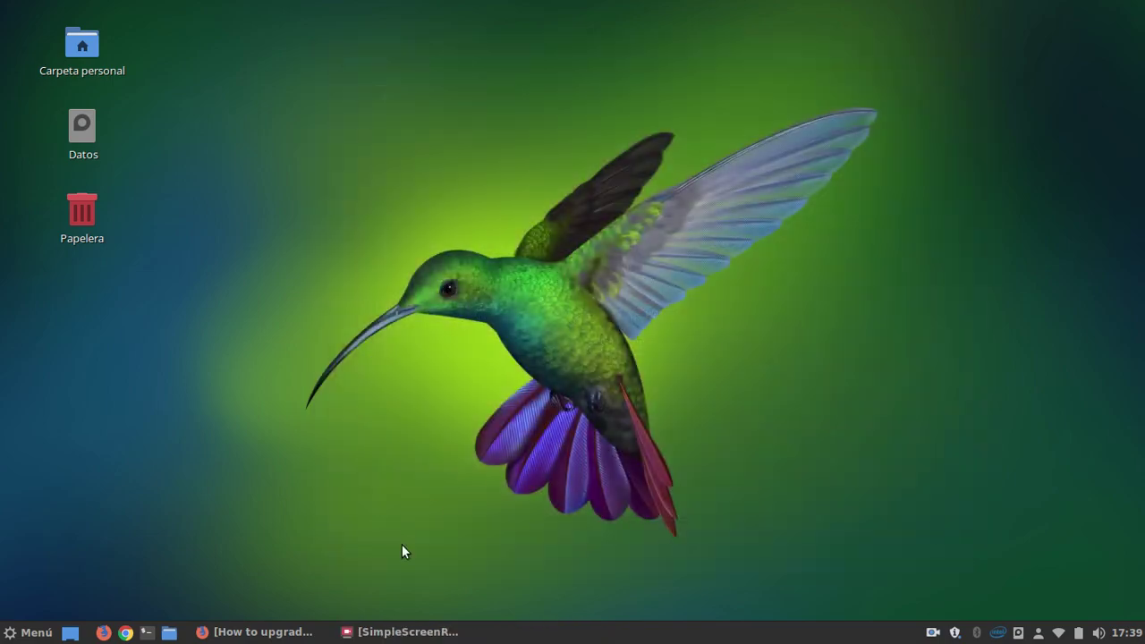
- Return to the upgrade article in Firefox and read its introduction and the sections on creating a snapshot and preparing for the upgrade
click(294, 633)
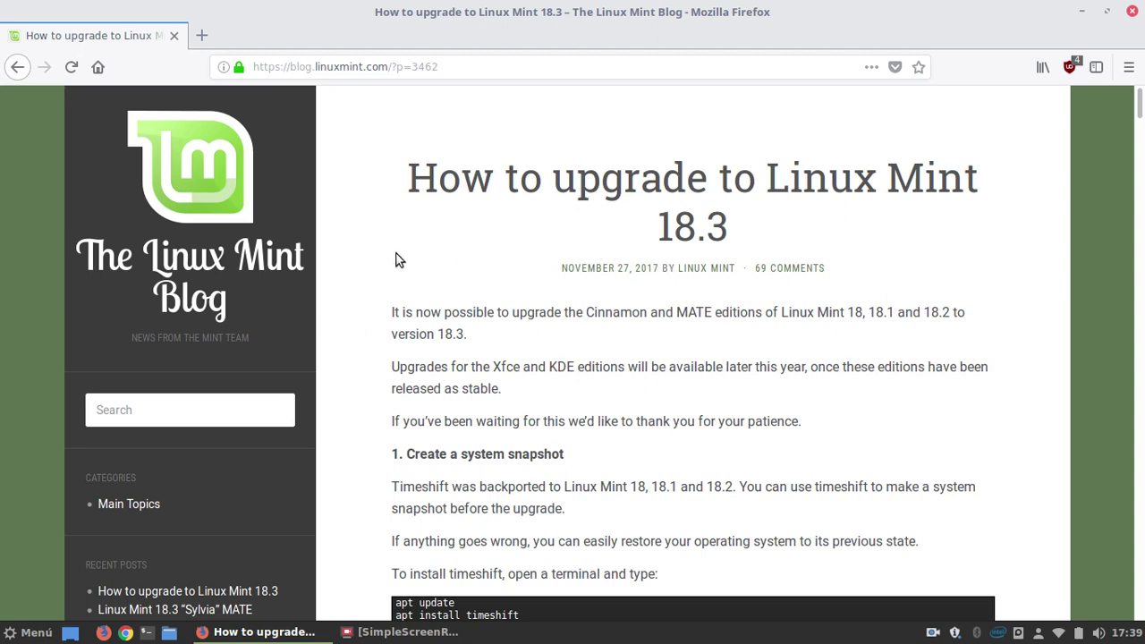
scroll(425, 249, down, 3)
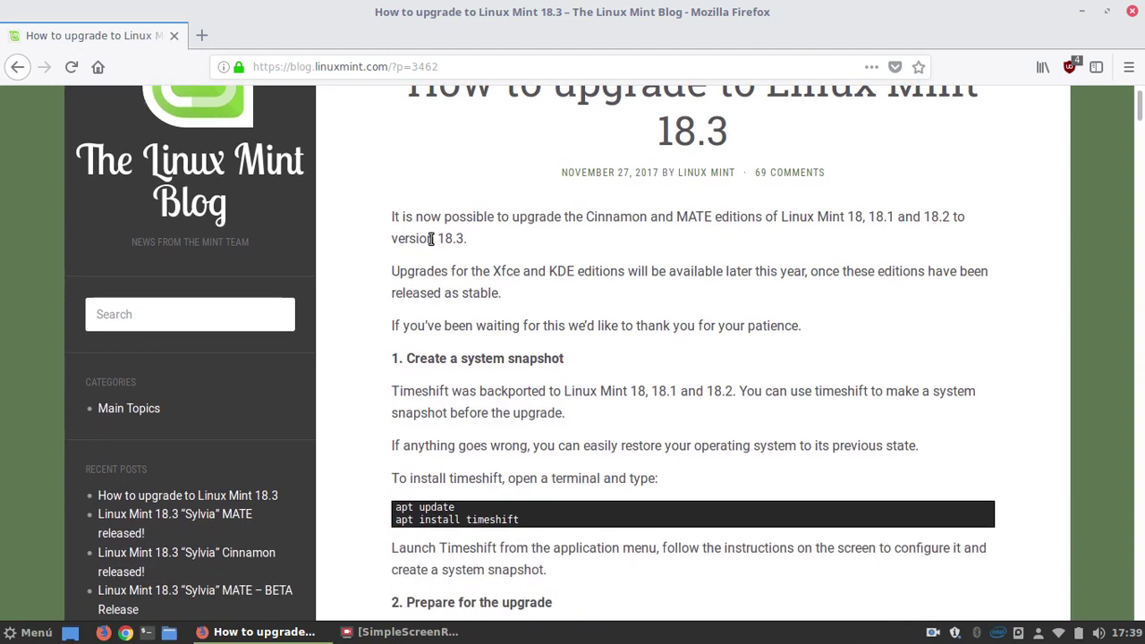
scroll(429, 245, up, 3)
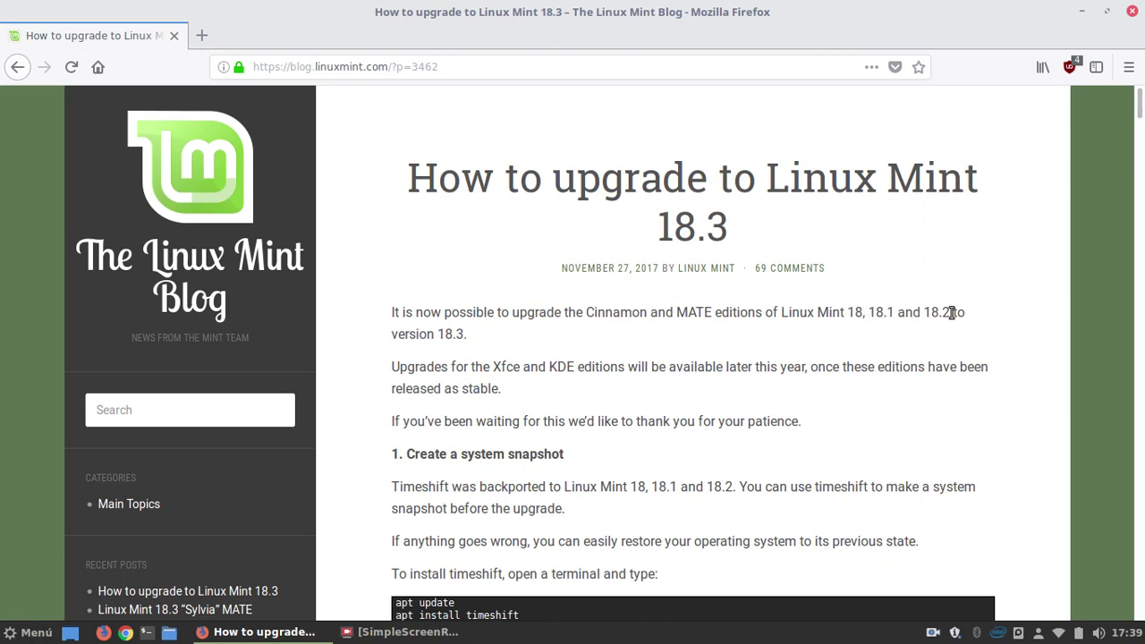
scroll(650, 295, down, 3)
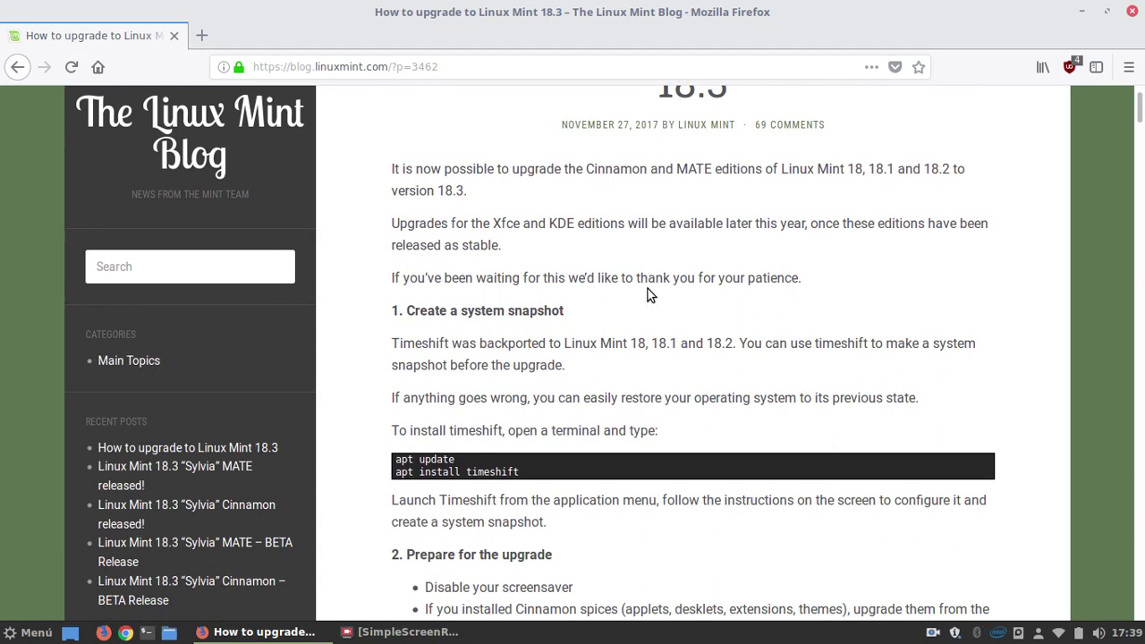
scroll(648, 295, down, 2)
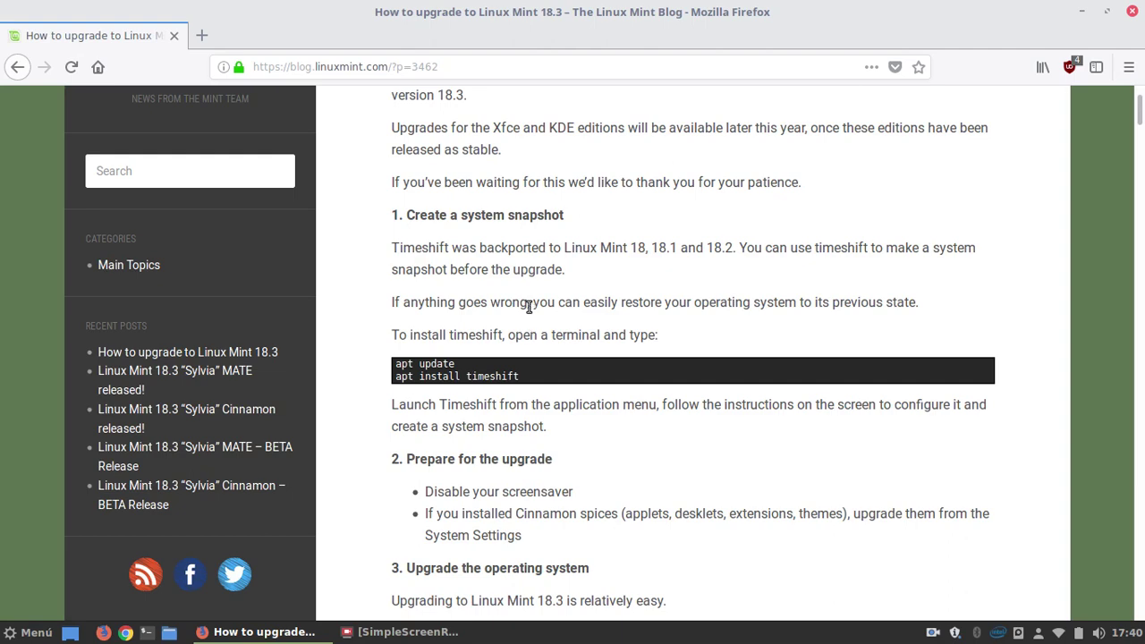
scroll(537, 308, down, 2)
scroll(607, 273, down, 3)
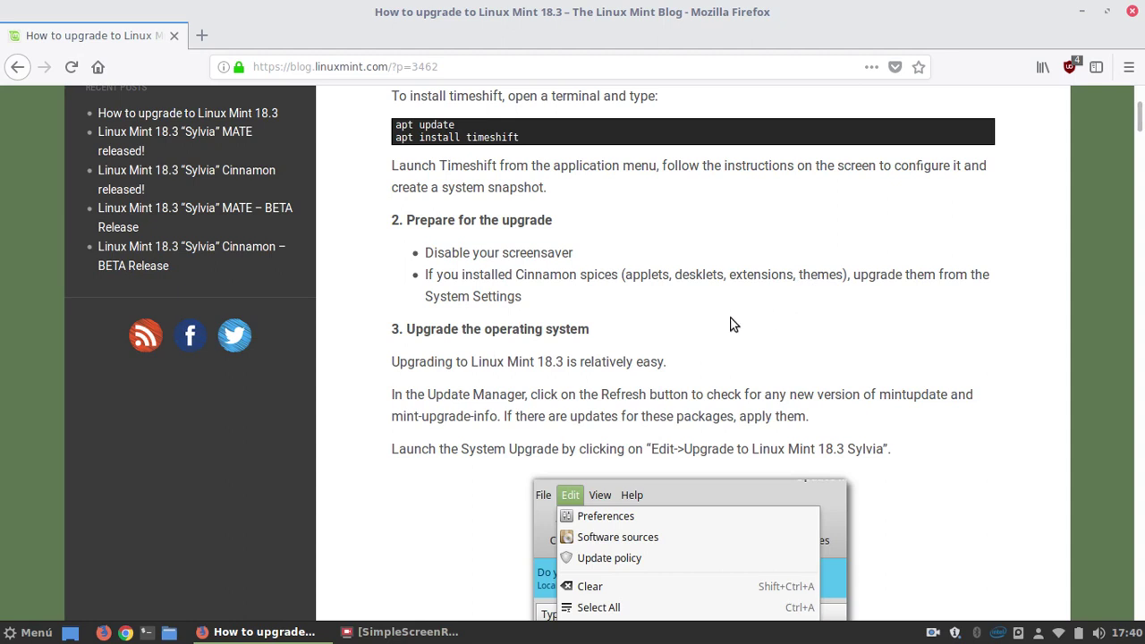
- Read the "Upgrade the operating system" section of the article, including its example images, down to the commonly asked questions
scroll(663, 317, down, 2)
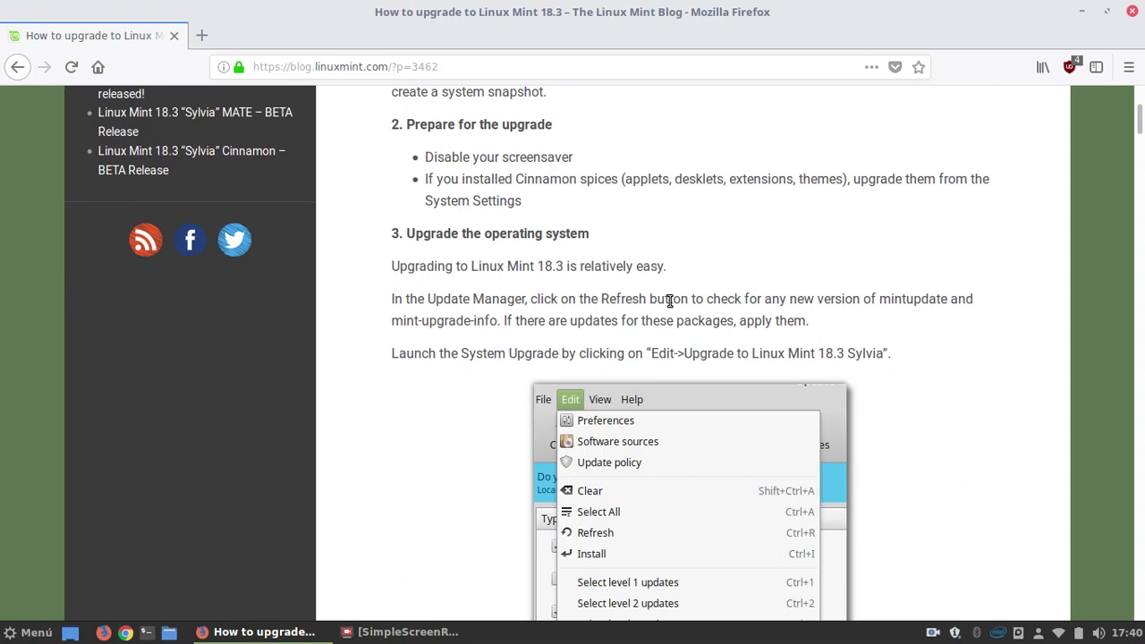
scroll(430, 380, down, 2)
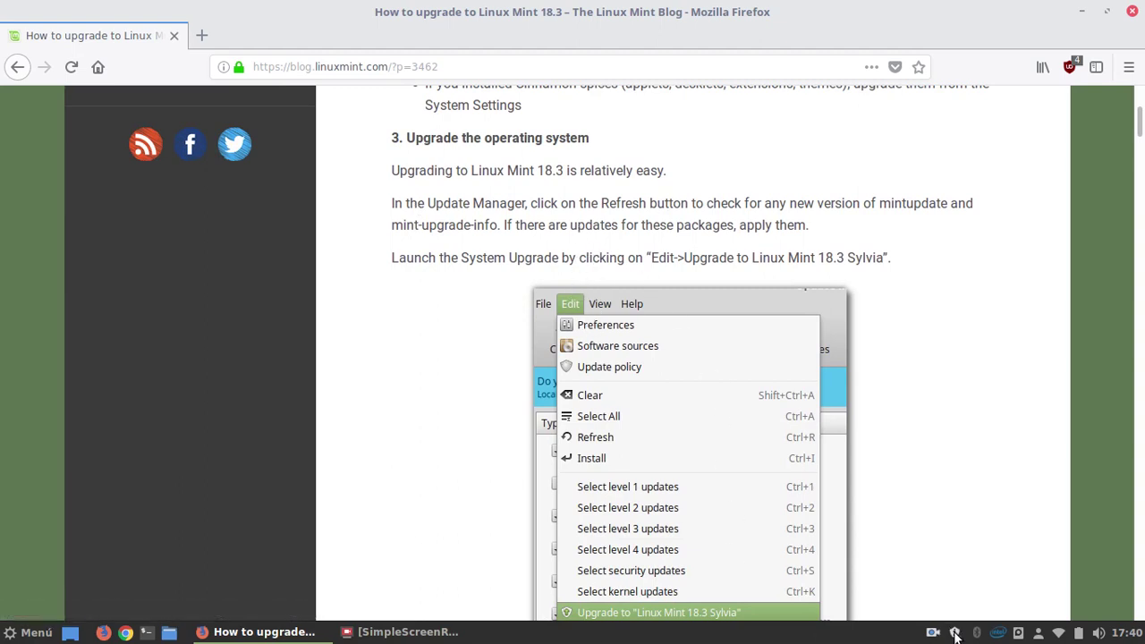
mouse_move(955, 634)
scroll(497, 286, down, 3)
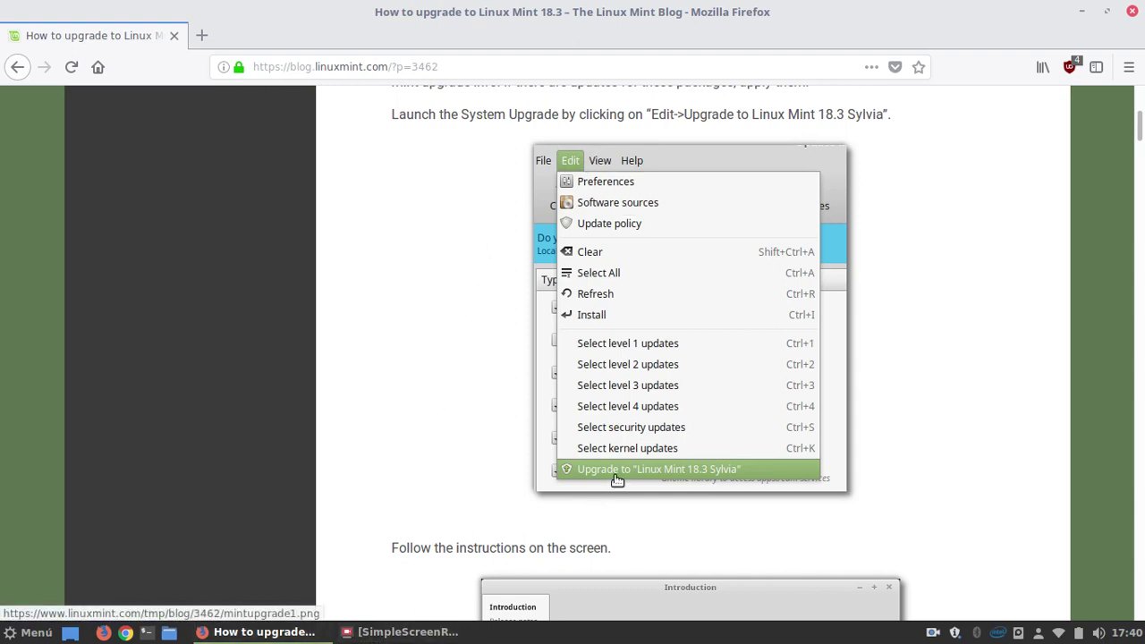
scroll(758, 366, down, 1)
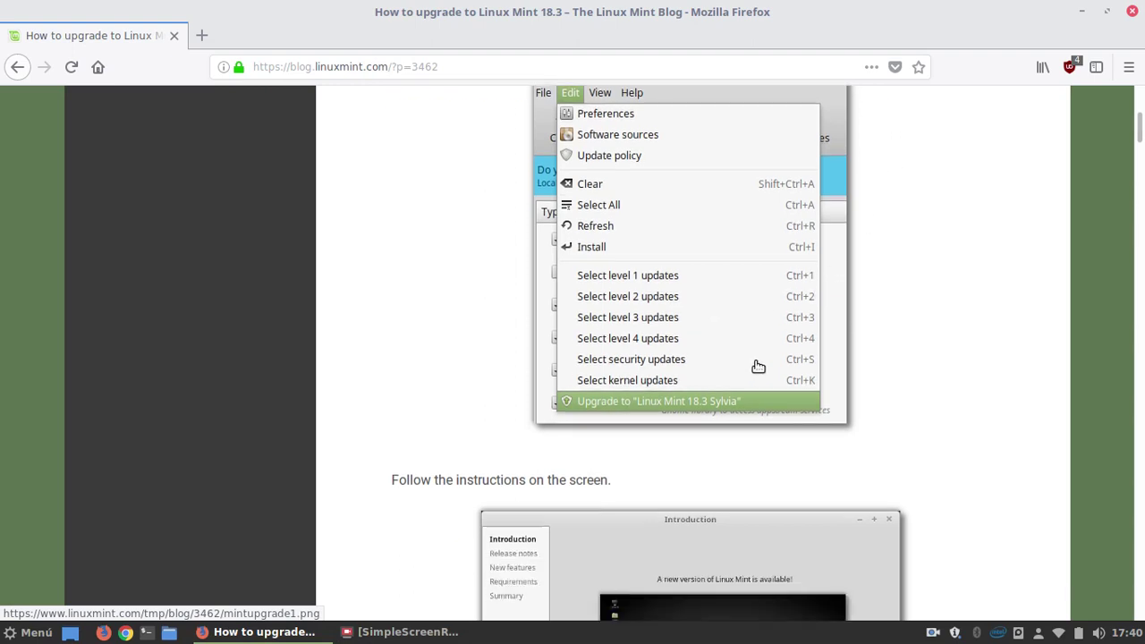
scroll(758, 366, down, 4)
scroll(914, 195, down, 1)
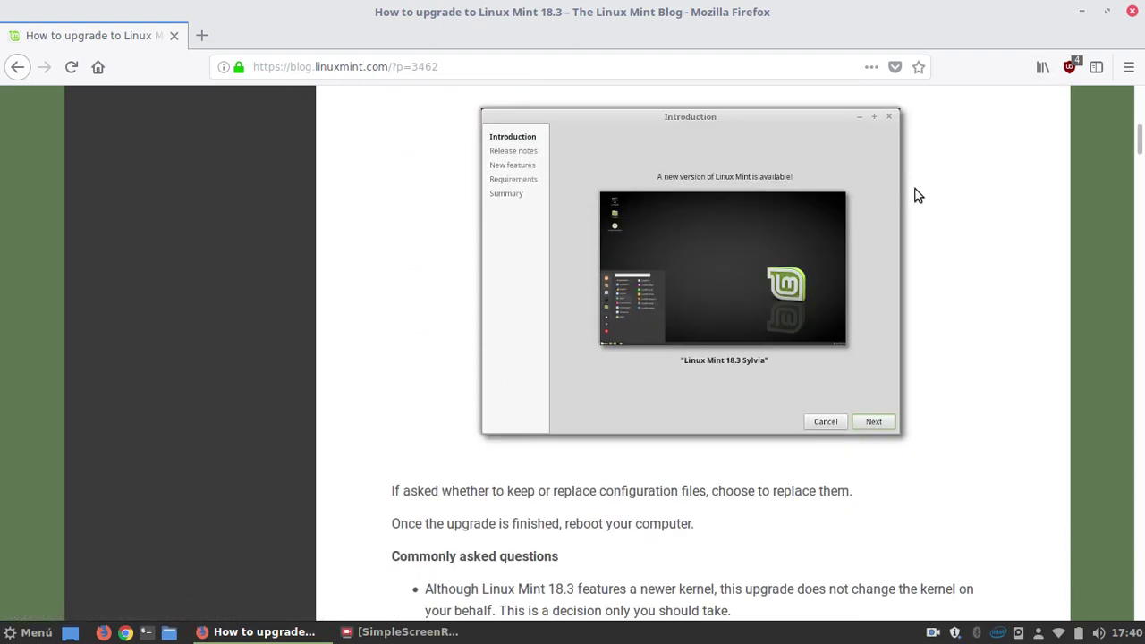
scroll(915, 191, down, 5)
- Minimize Firefox, open the Update Manager, and refresh its list of available updates
click(1081, 12)
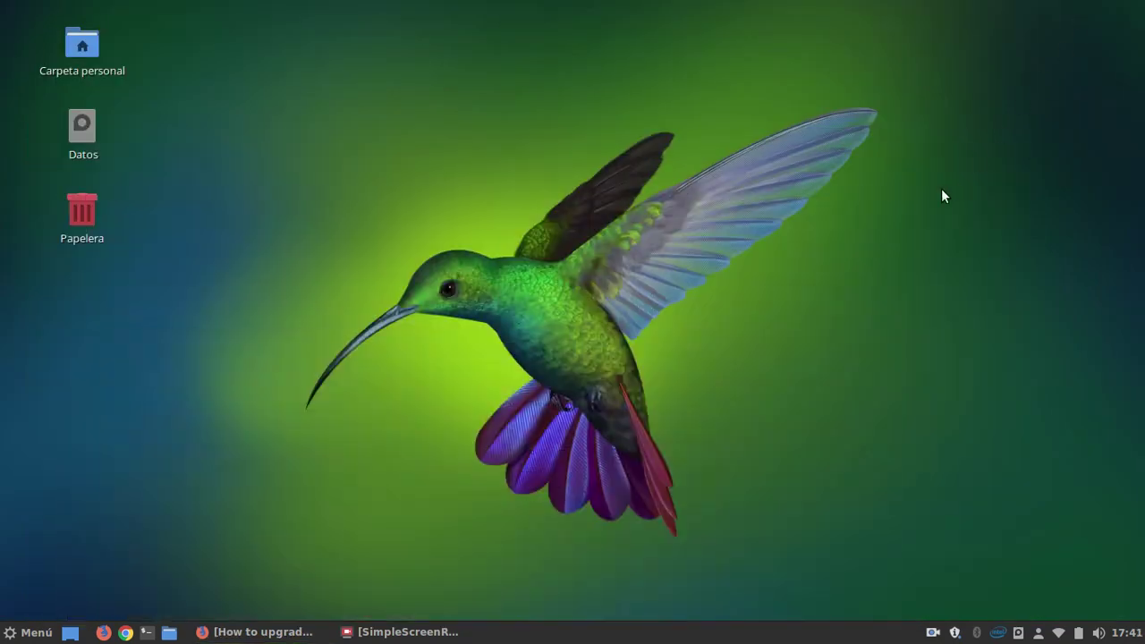
click(955, 633)
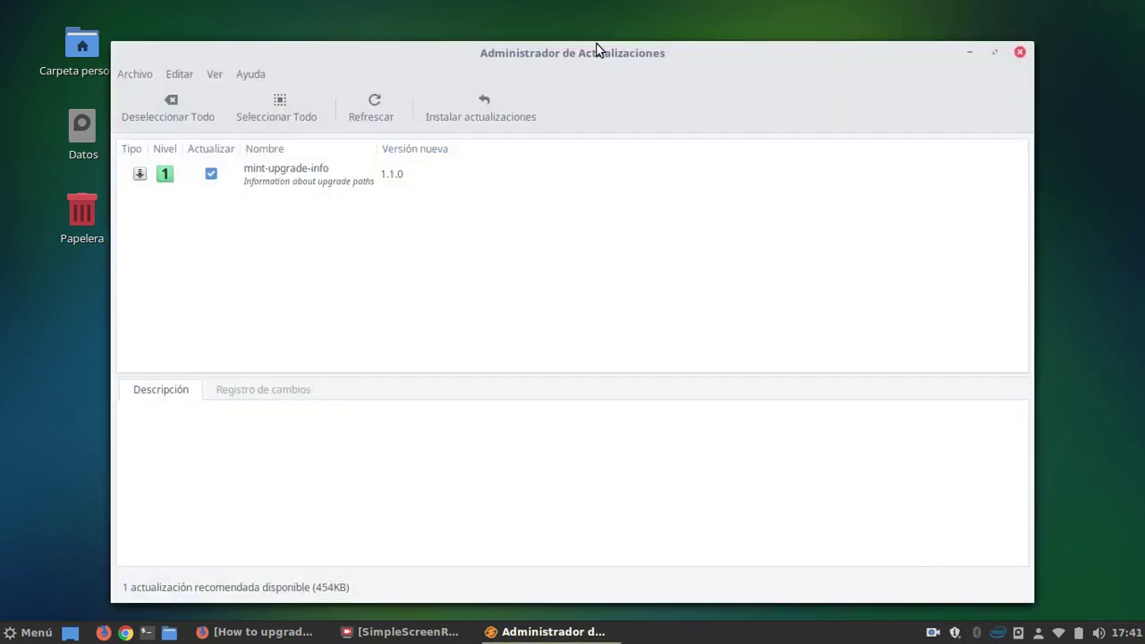
drag(595, 46, 664, 34)
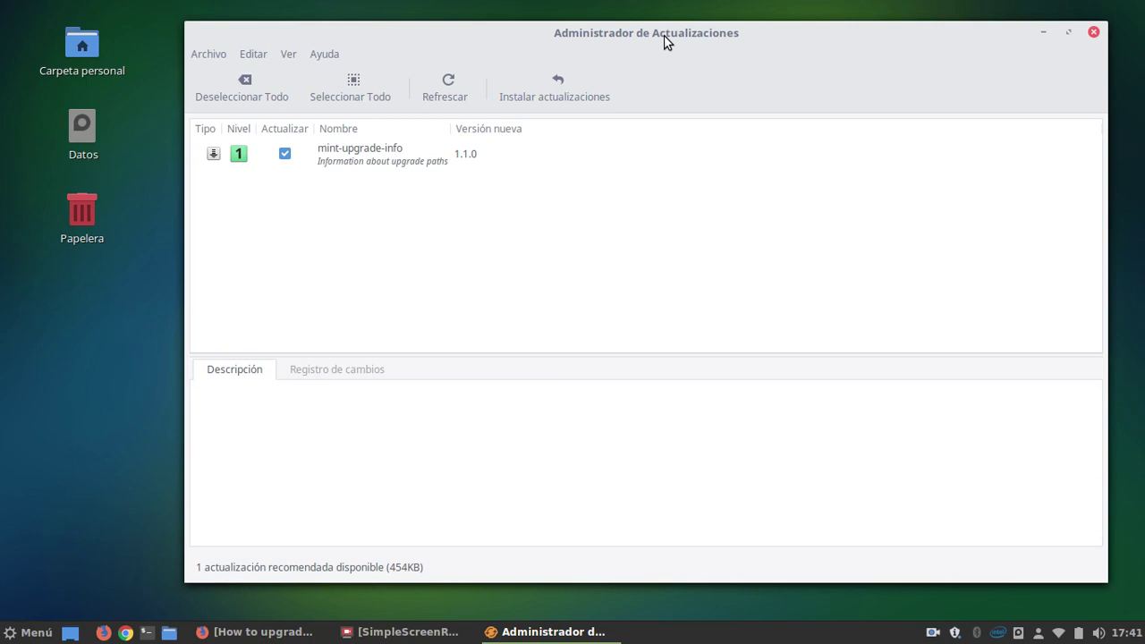
click(443, 84)
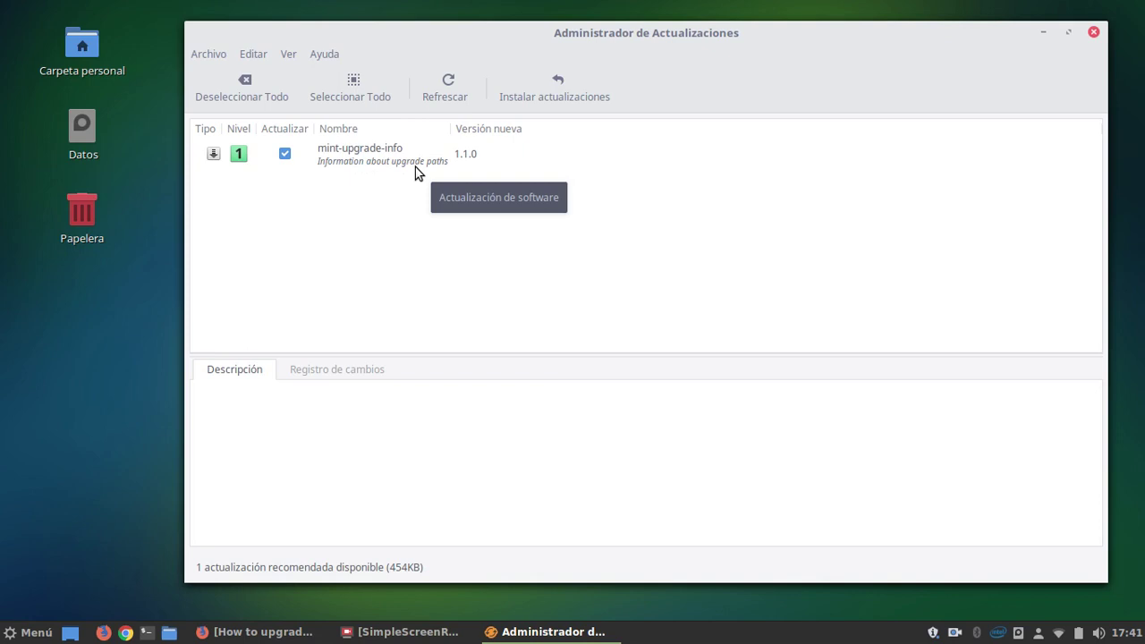
- Install the mint-upgrade-info update, authenticating with the account password, and dismiss the completion dialog
click(557, 86)
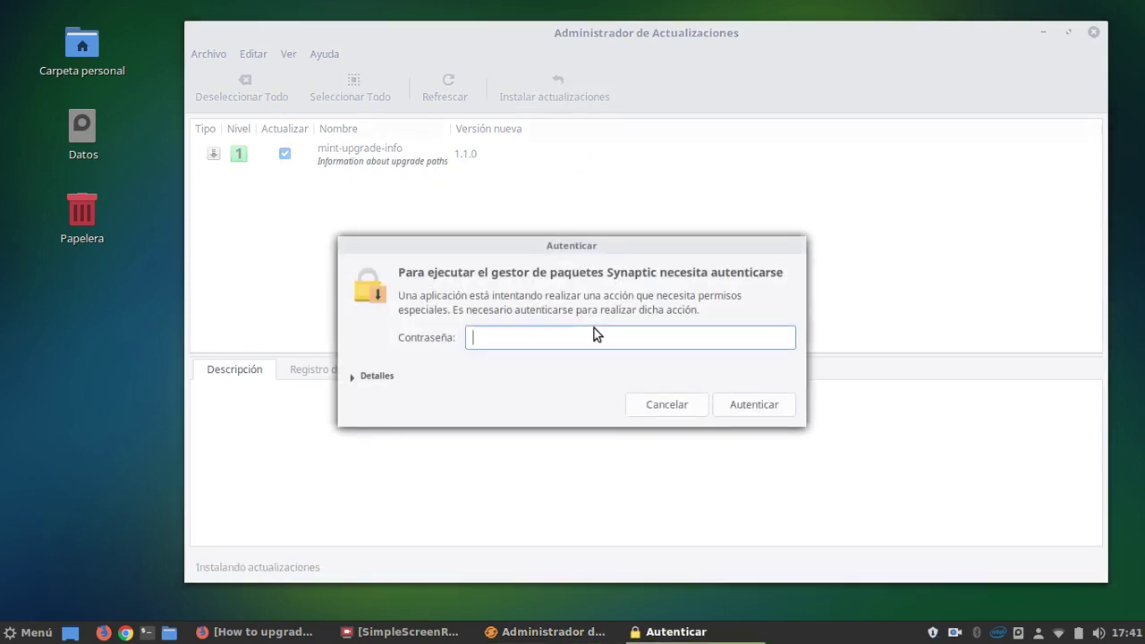
text(********)
key(Return)
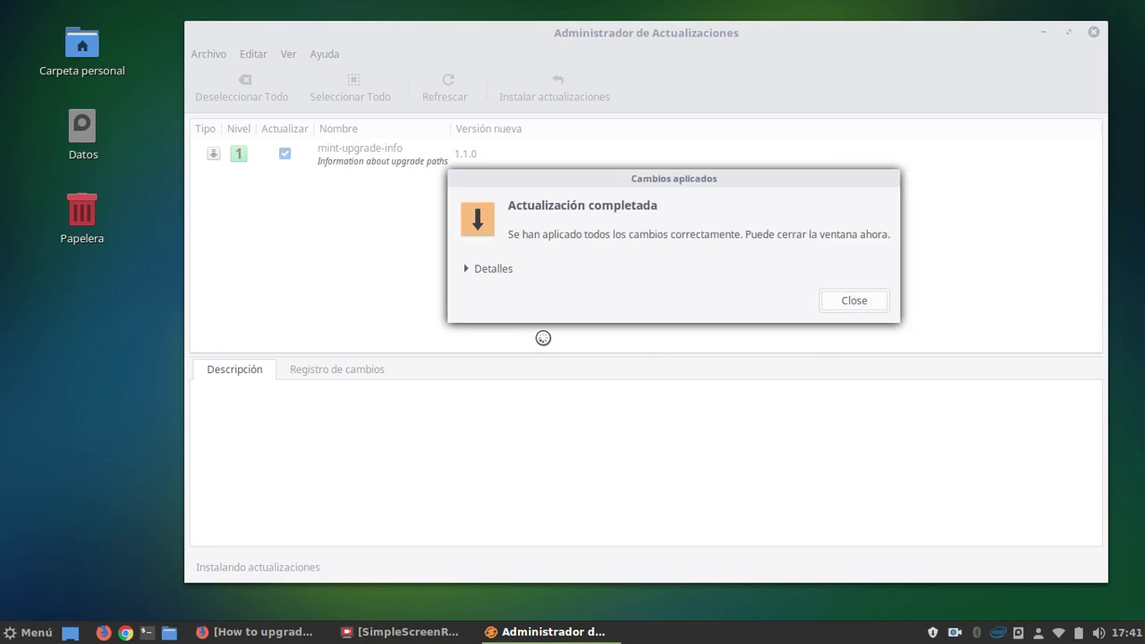
click(857, 303)
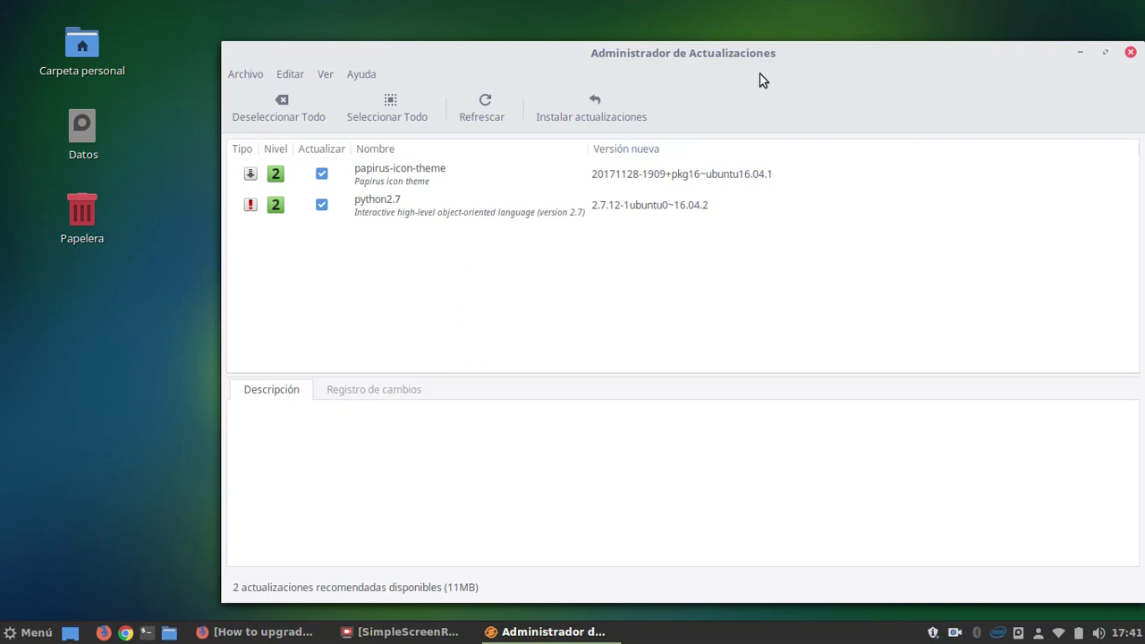
- Refresh the update list and install the papirus-icon-theme and python2.7 updates, authenticating with the account password
drag(759, 73, 578, 45)
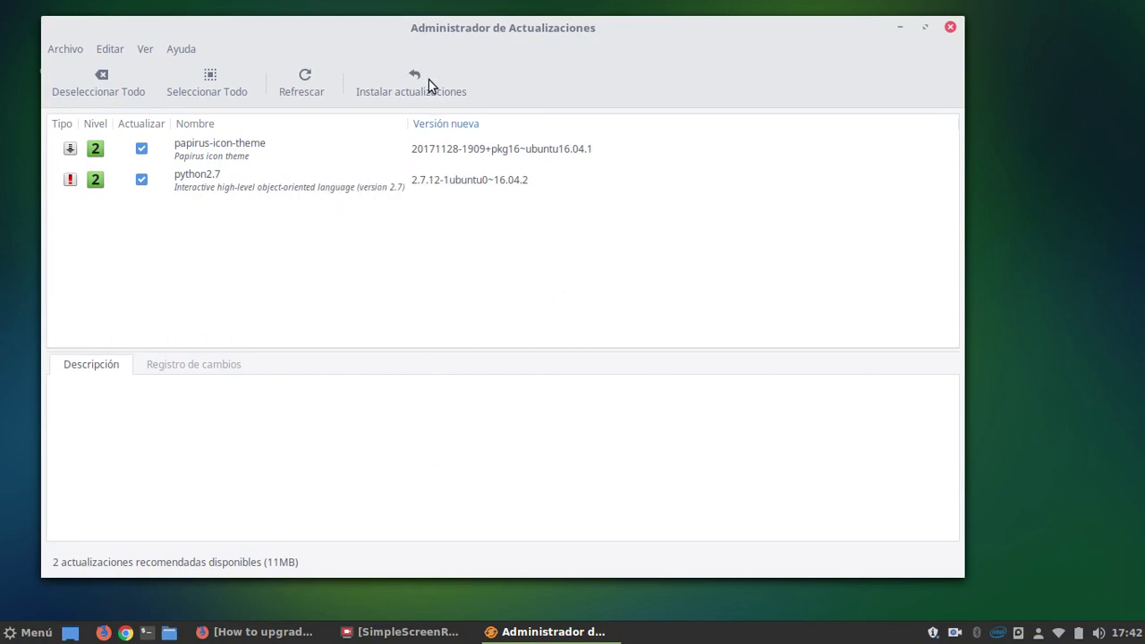
drag(472, 45, 523, 44)
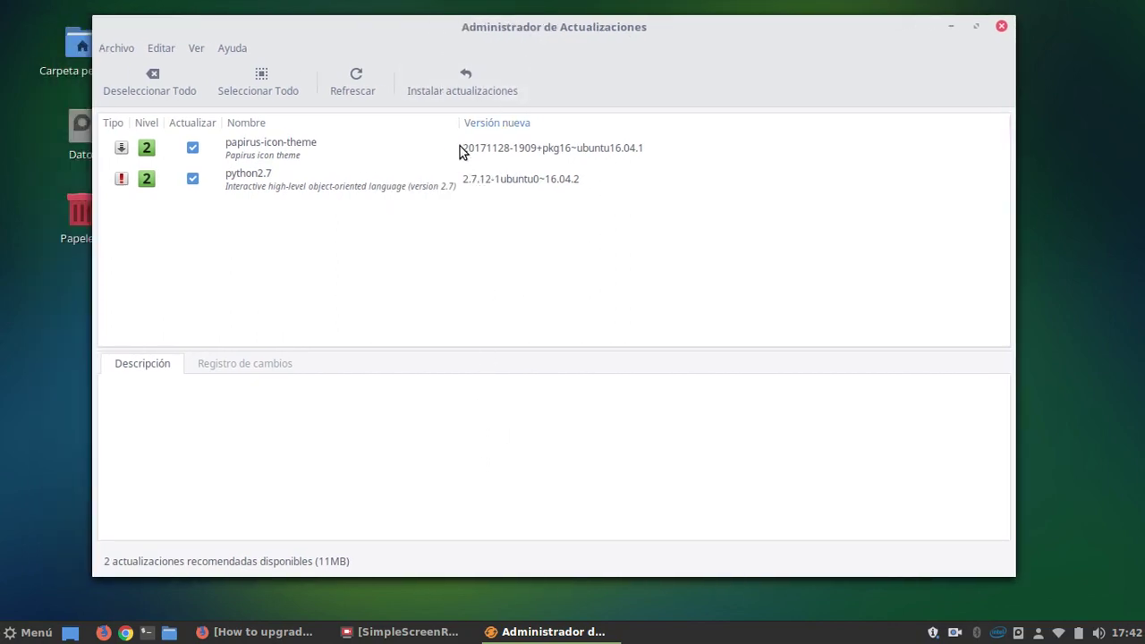
click(351, 87)
click(473, 82)
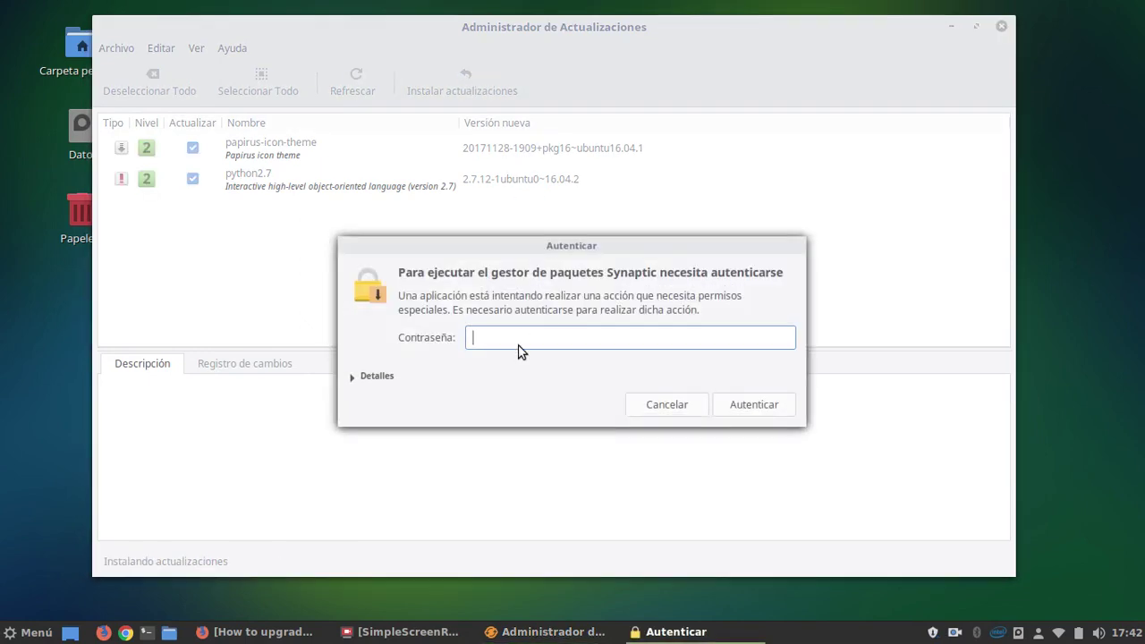
text(••••••••)
key(Return)
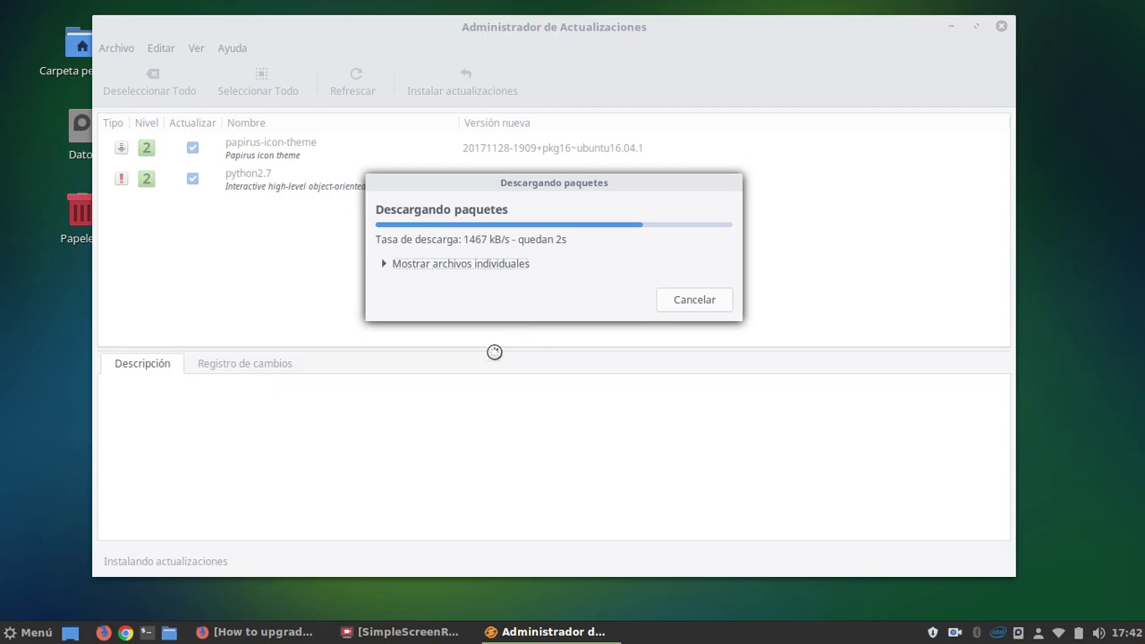
- Review the upgrade launch instructions and menu image in the blog article in Firefox, and minimize the browser
click(237, 638)
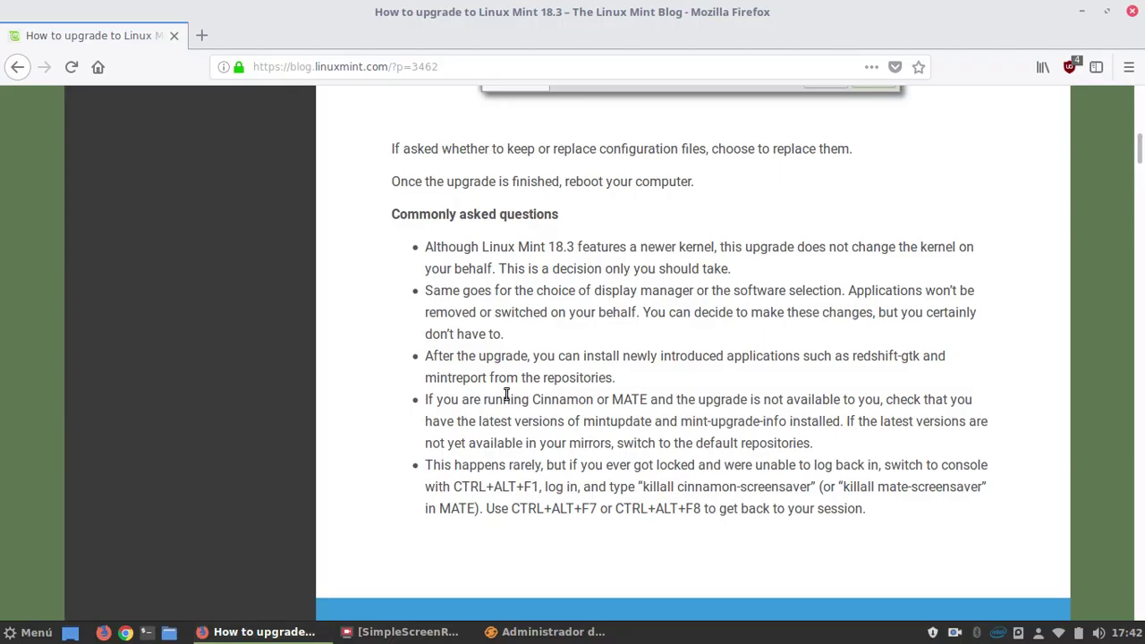
scroll(506, 394, up, 5)
scroll(465, 369, up, 5)
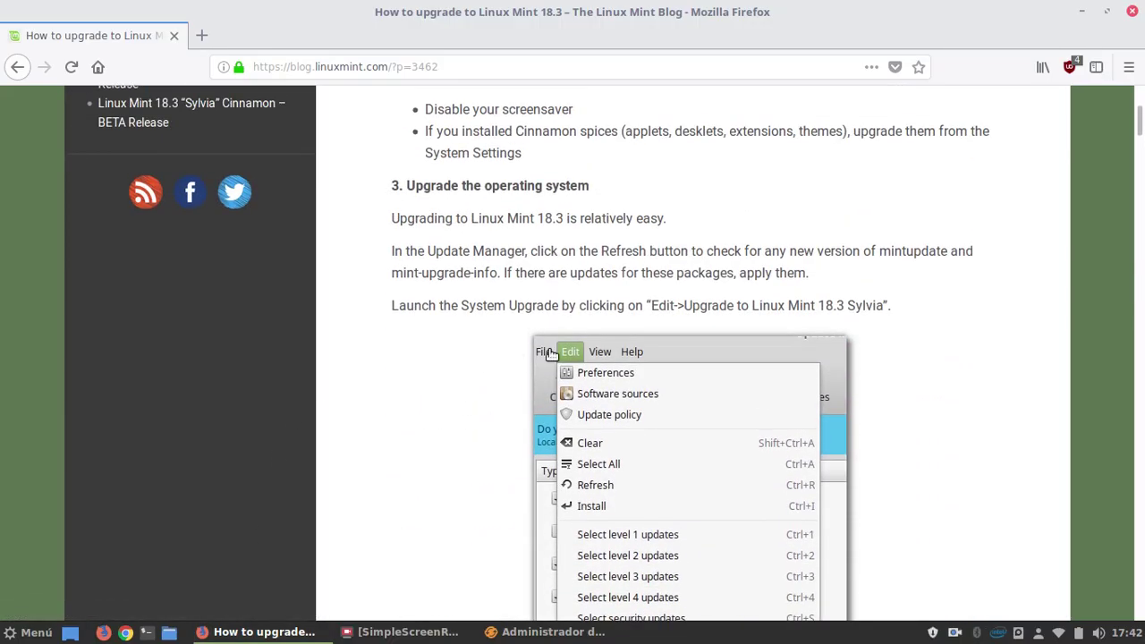
scroll(556, 360, down, 3)
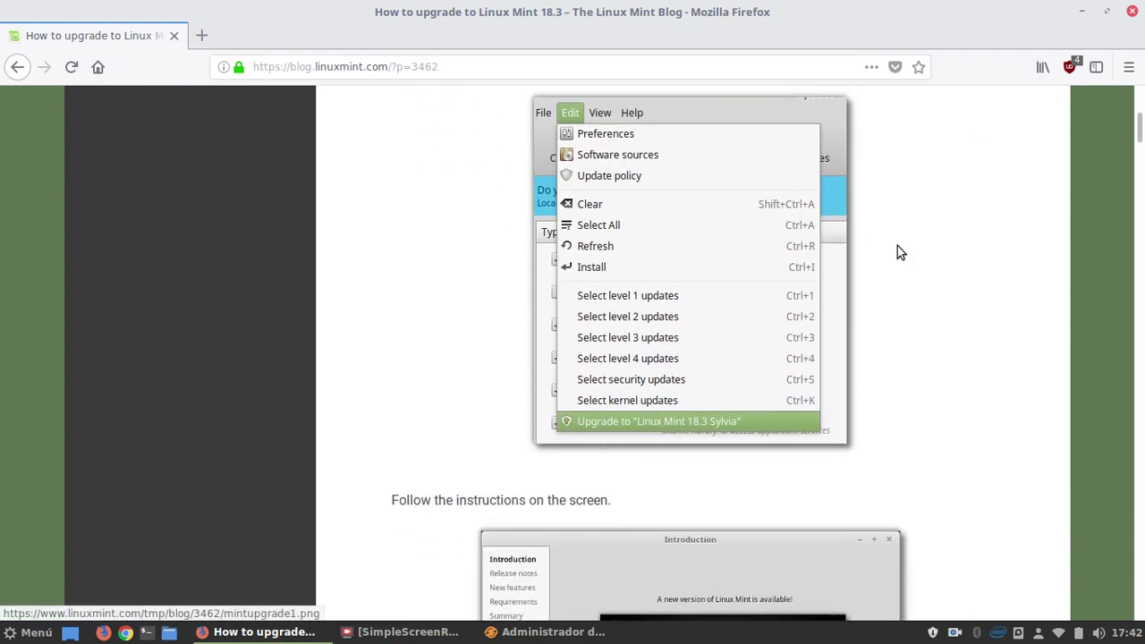
click(1081, 12)
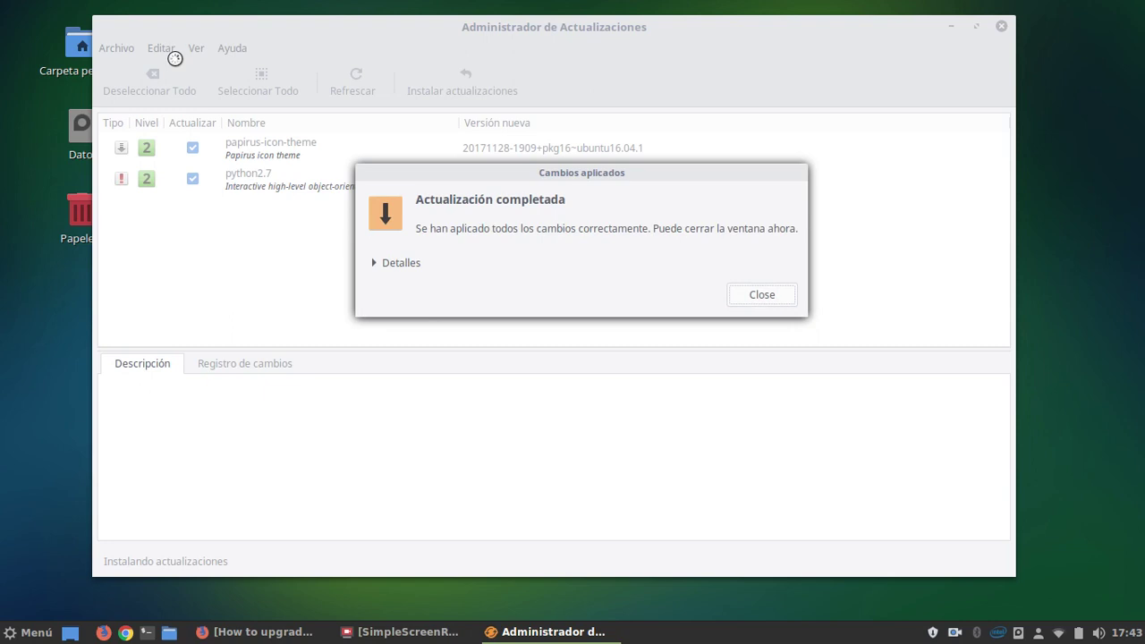
- Dismiss the update completion dialog and launch the upgrade to "Linux Mint 18.3 Sylvia" from the Update Manager
click(758, 297)
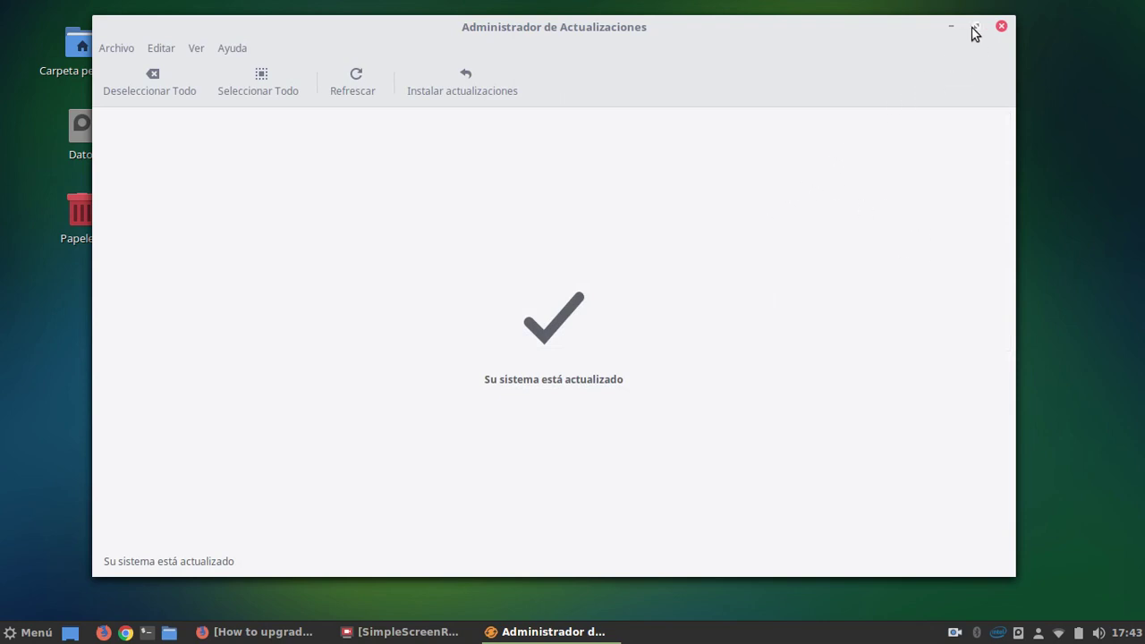
drag(751, 34, 806, 42)
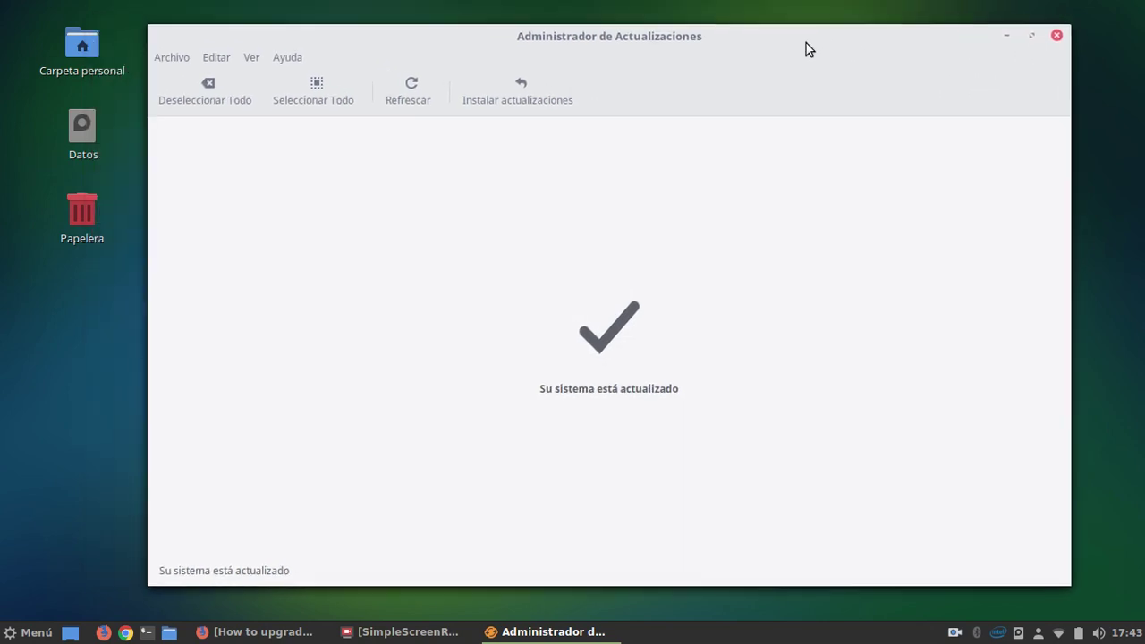
click(223, 58)
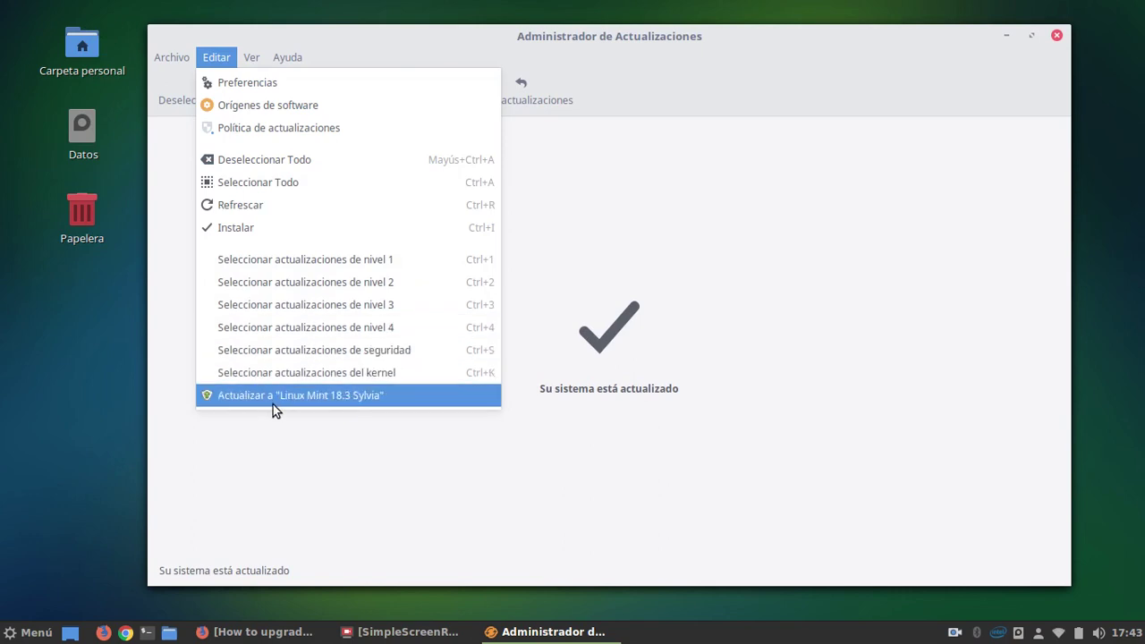
click(322, 403)
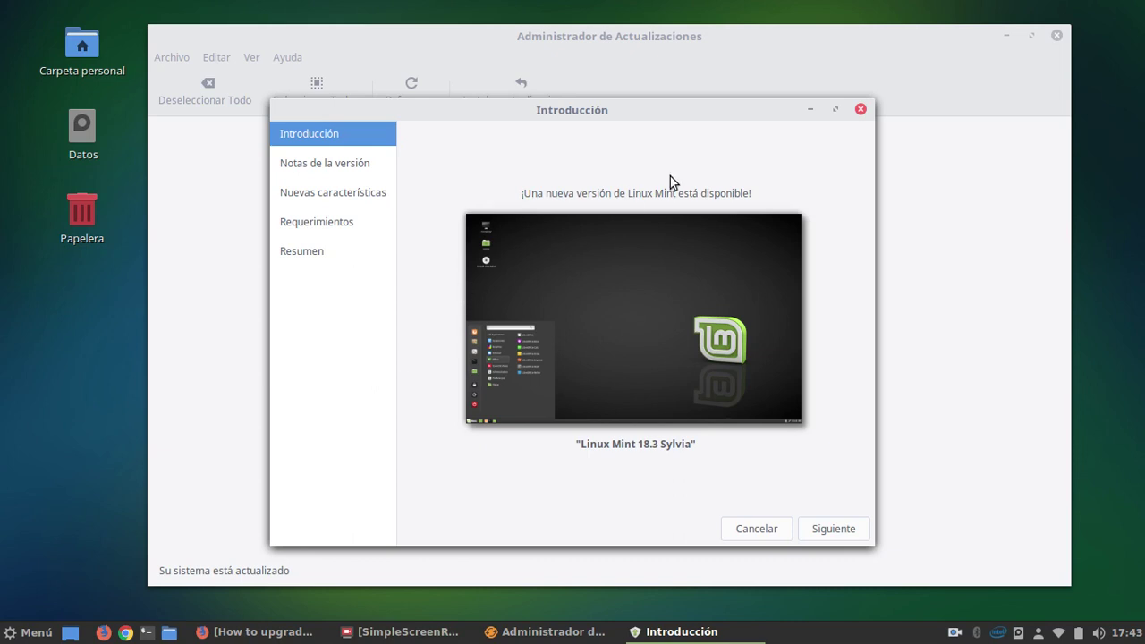
- Minimize the Update Manager, and reposition and enlarge the upgrade wizard window
click(1003, 40)
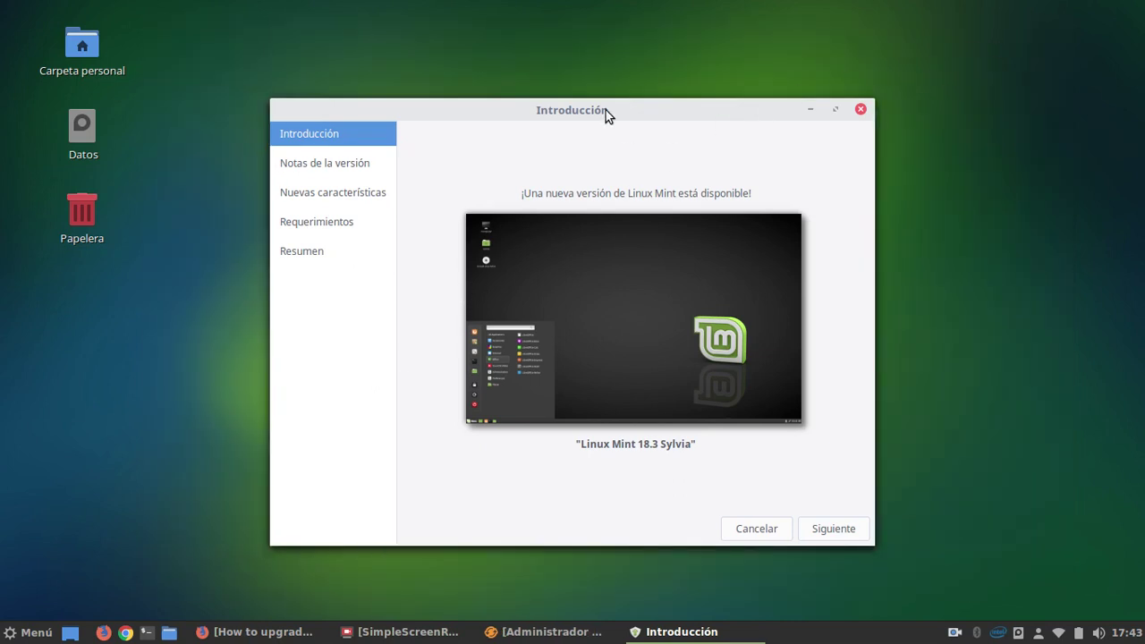
drag(606, 110, 502, 44)
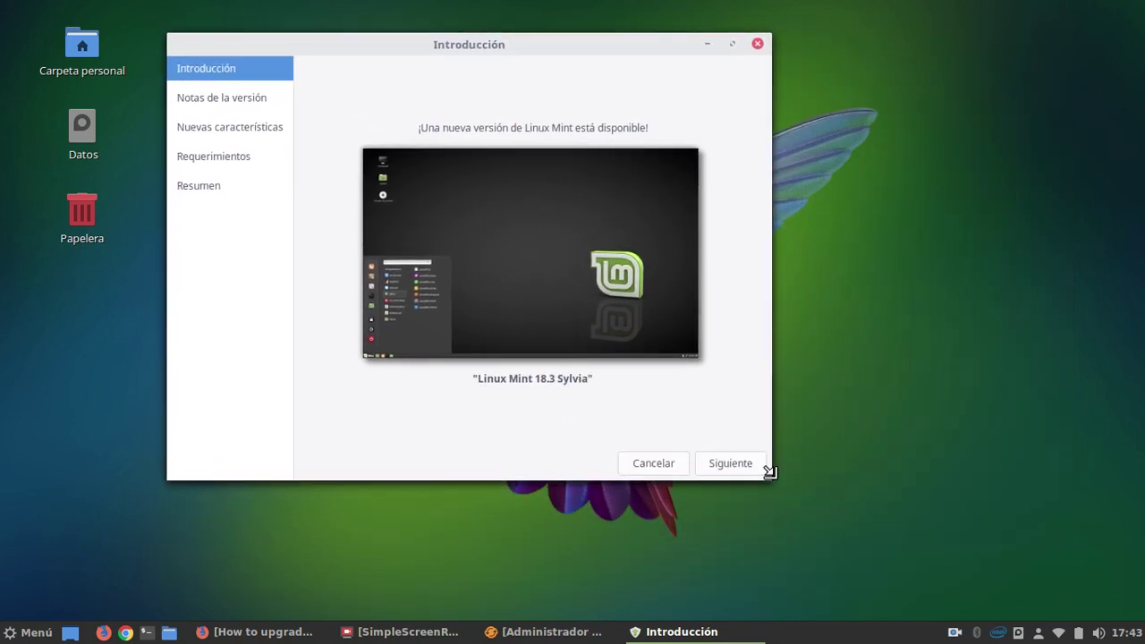
drag(767, 476, 959, 569)
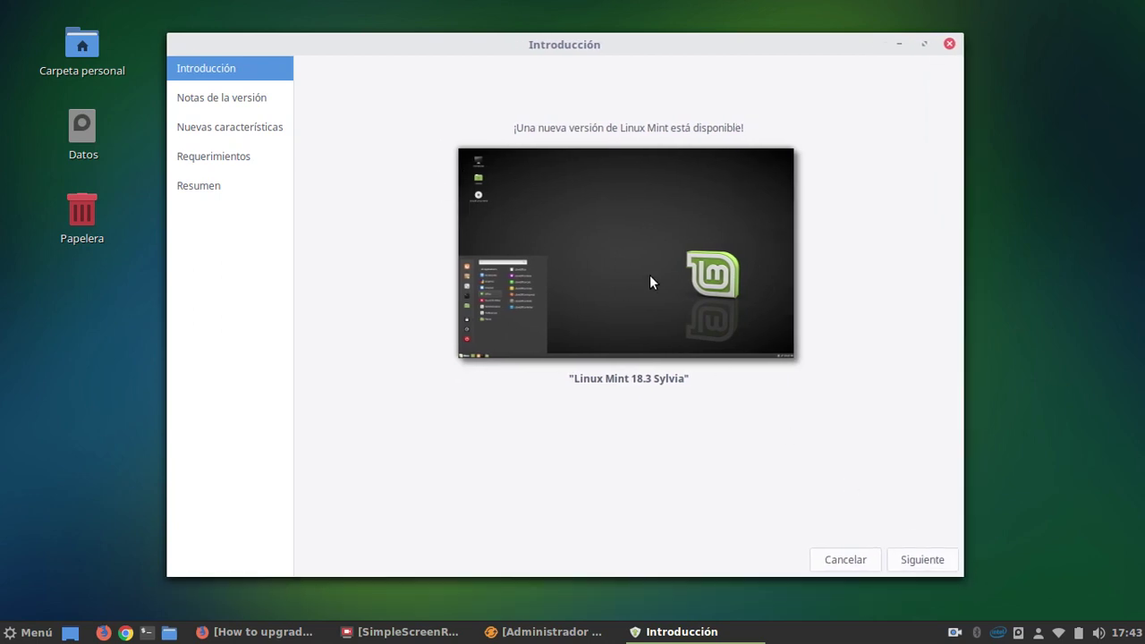
- Advance the wizard to the requirements, accept the upgrade risk, and apply the upgrade, authenticating with the account password
click(920, 556)
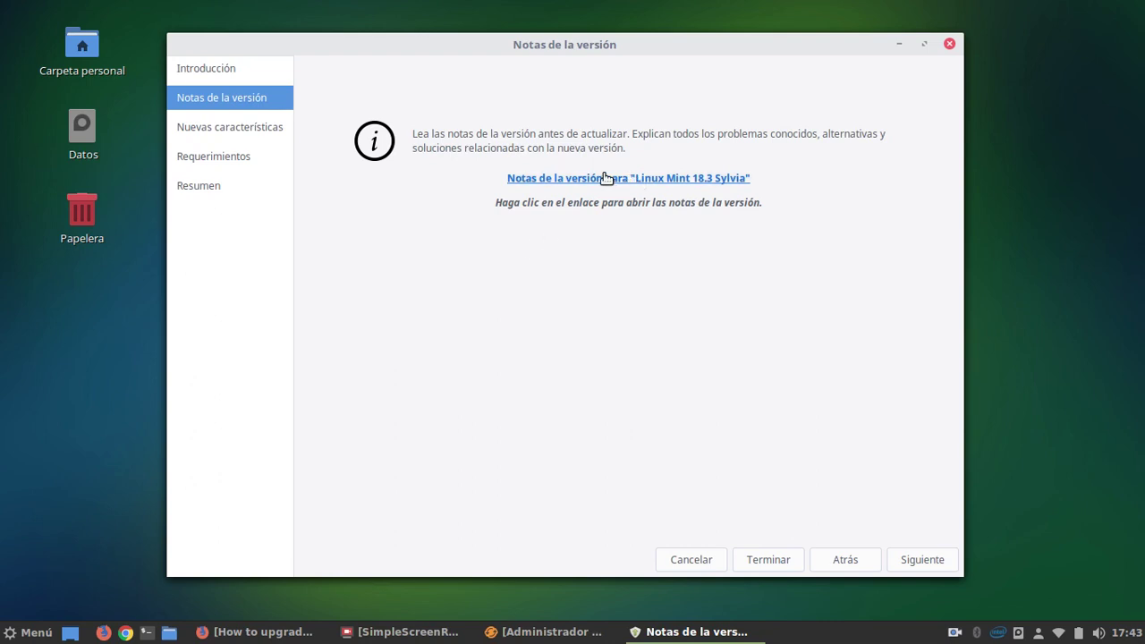
click(919, 560)
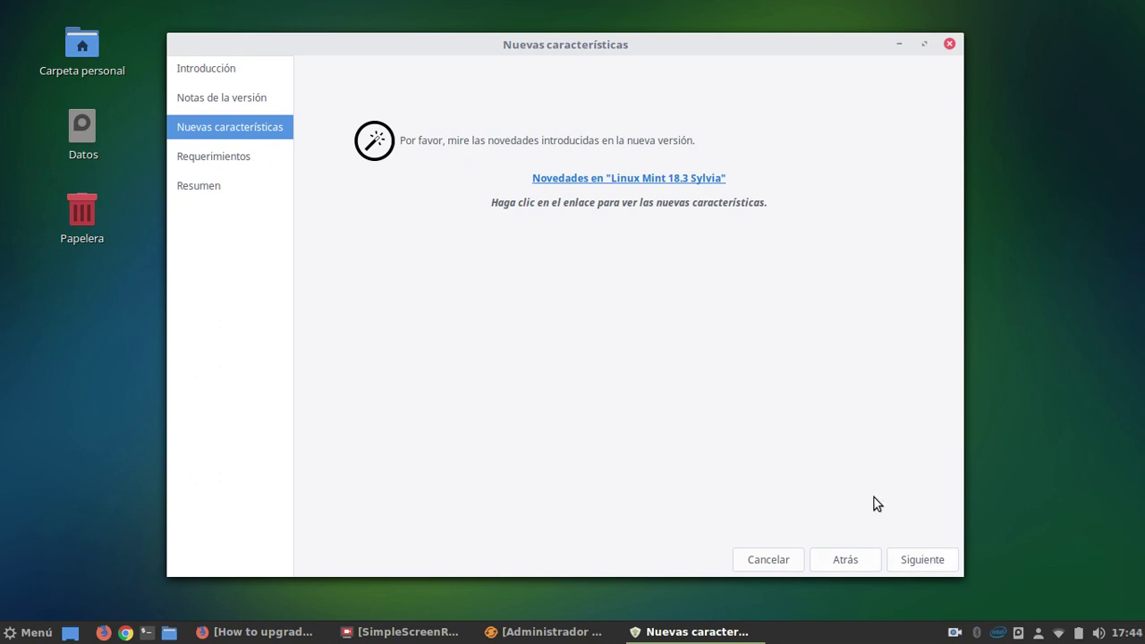
click(912, 558)
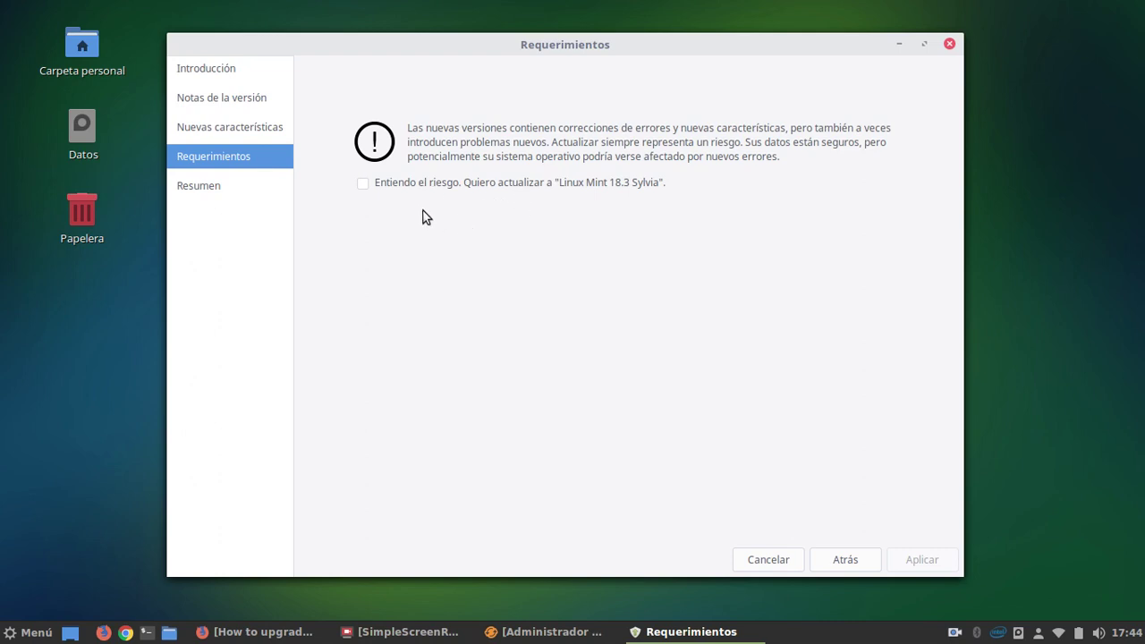
click(362, 184)
click(914, 557)
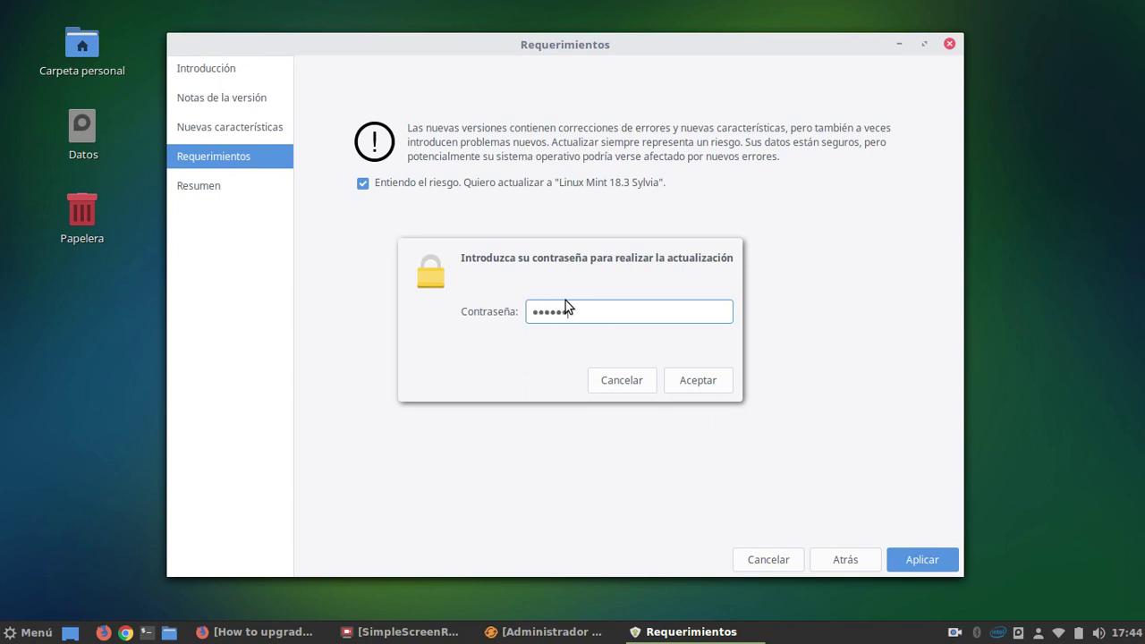
key(Return)
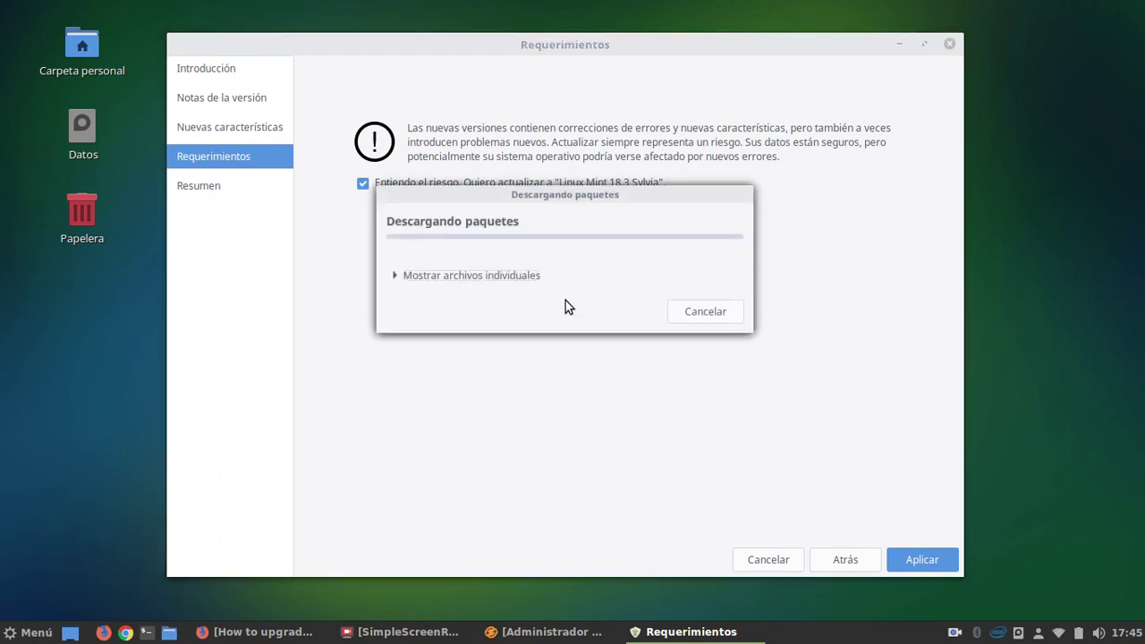
- Show the individual files in the package download dialog, and move and enlarge that dialog
click(397, 277)
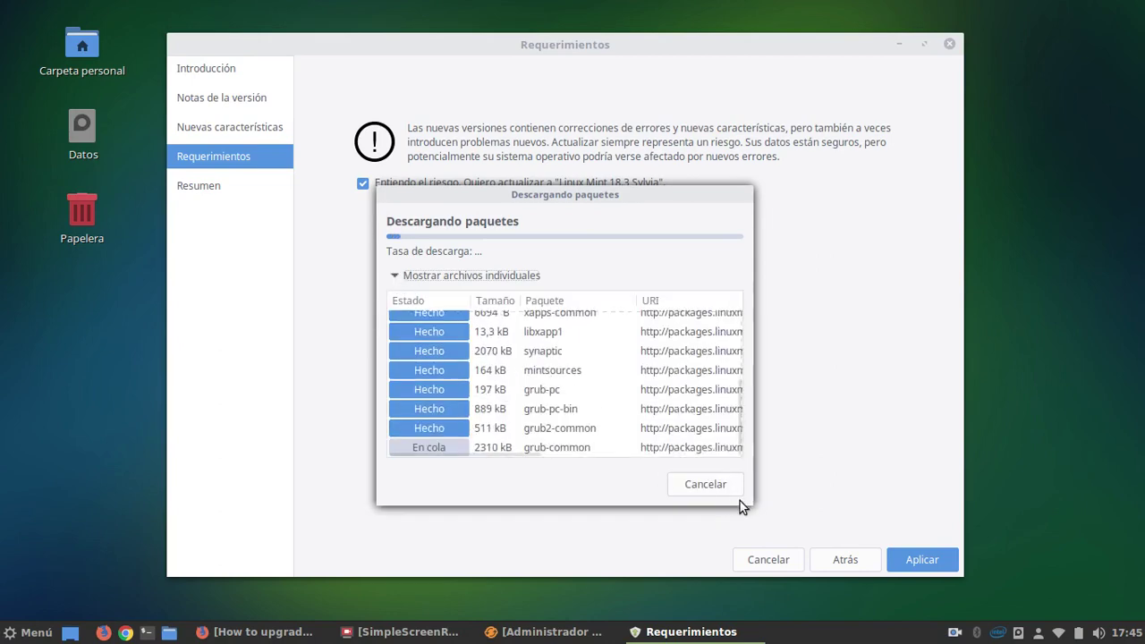
drag(758, 508, 1034, 551)
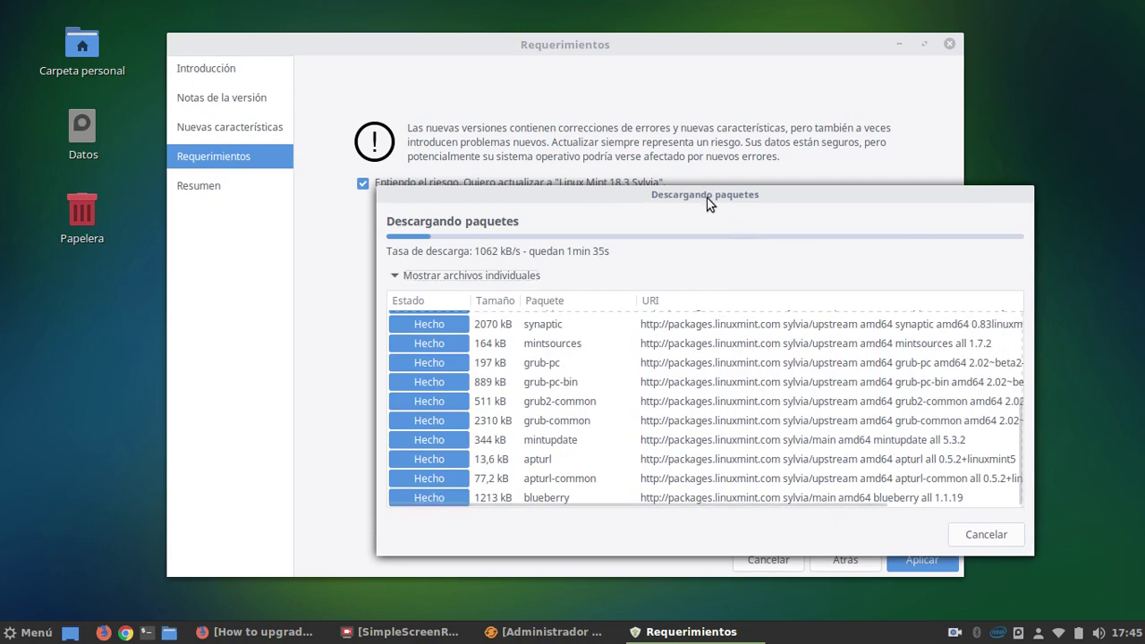
drag(708, 198, 467, 32)
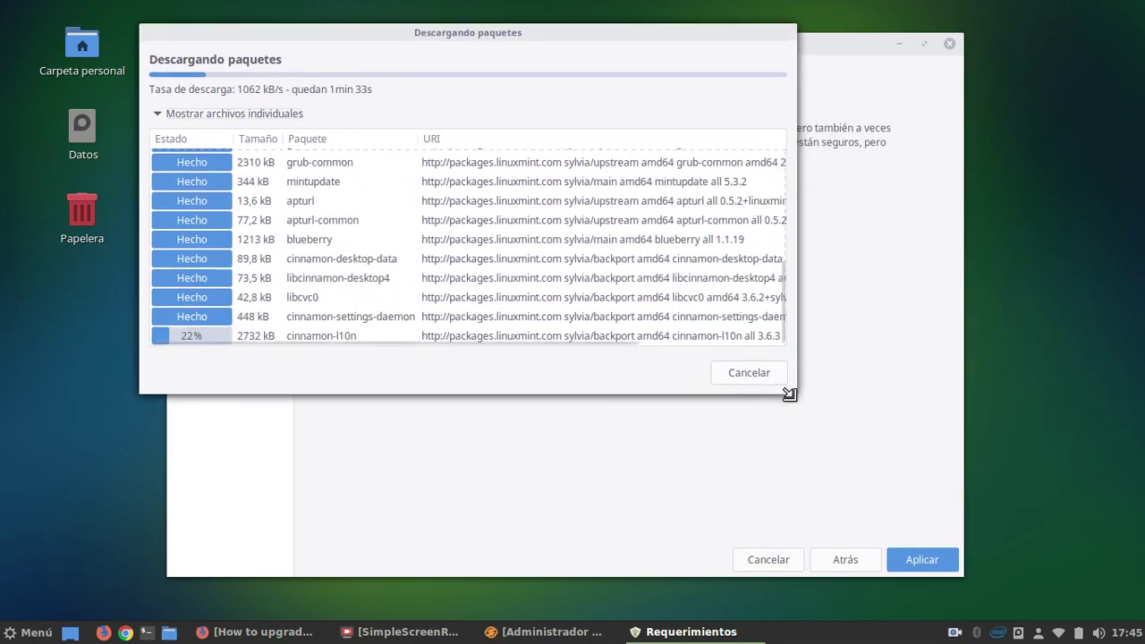
drag(792, 391, 1025, 609)
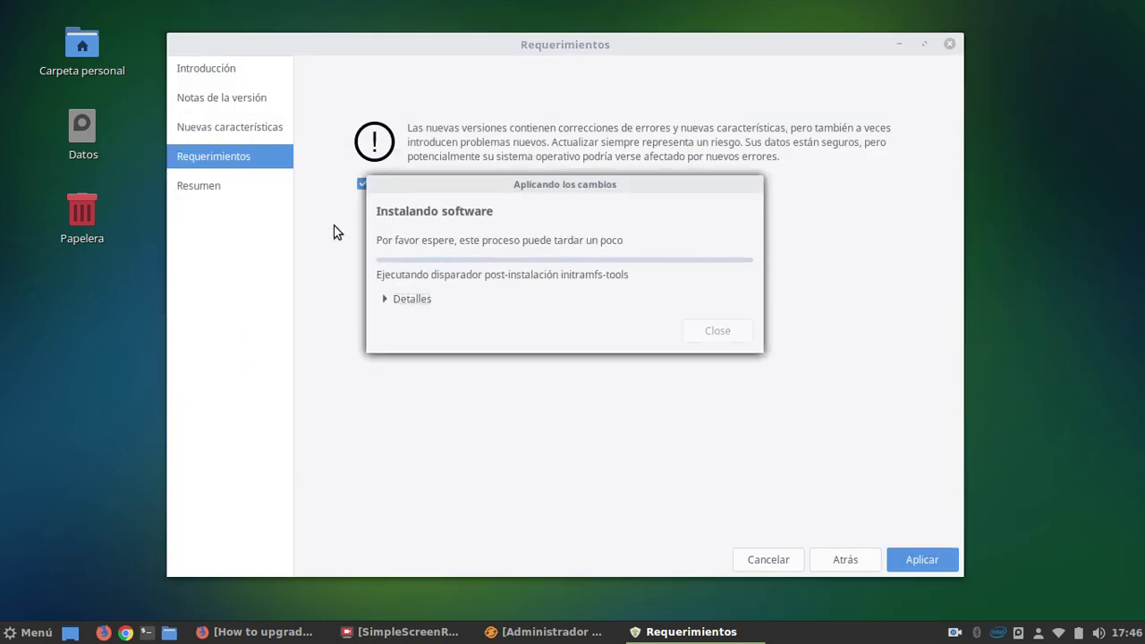
- Show the installation details, and close the completion dialog and the upgrade wizard once all changes are applied
click(387, 300)
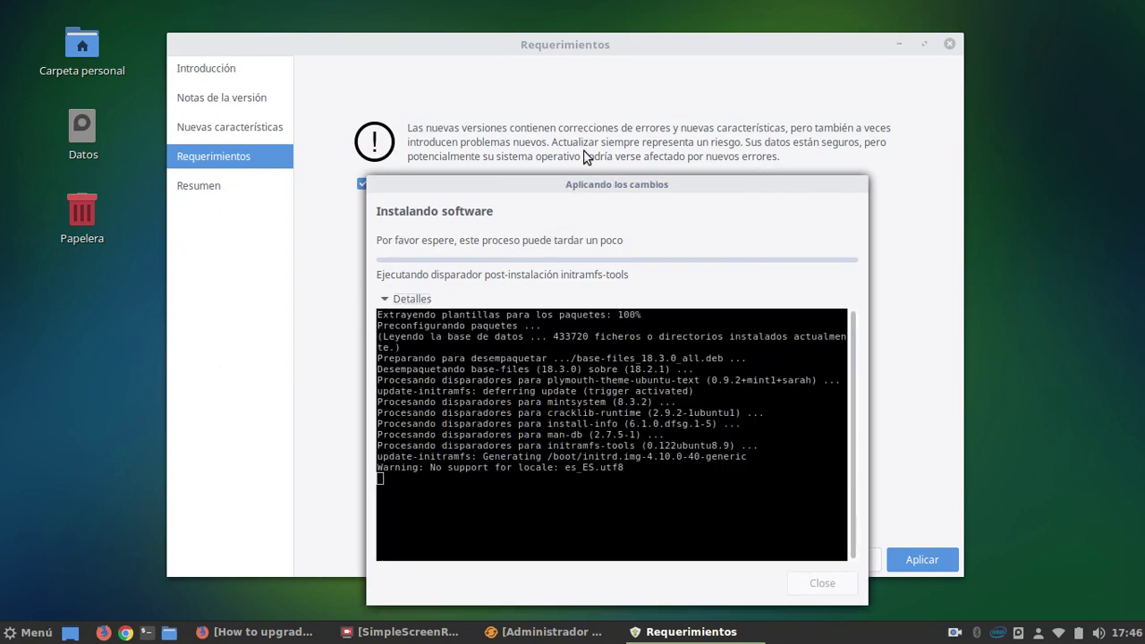
drag(579, 186, 451, 90)
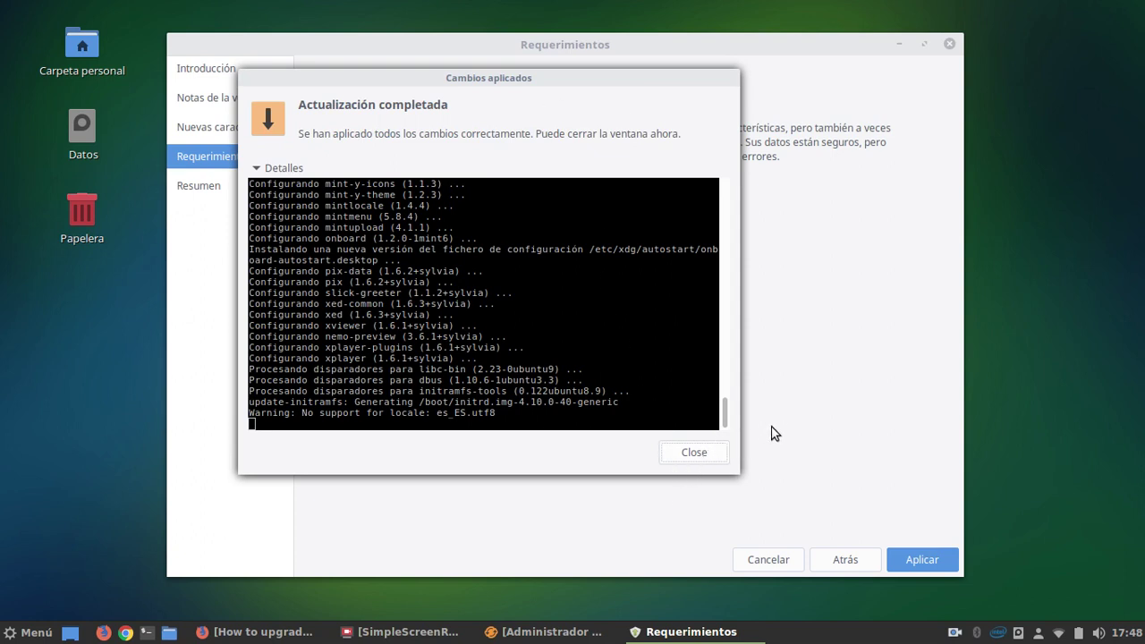
click(695, 452)
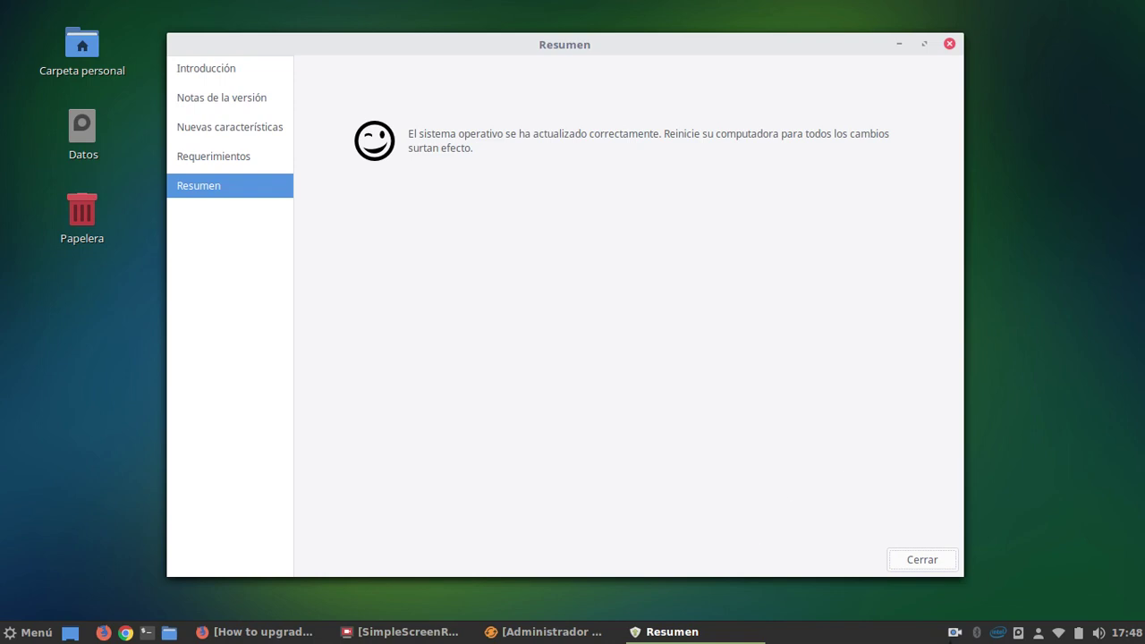
click(925, 560)
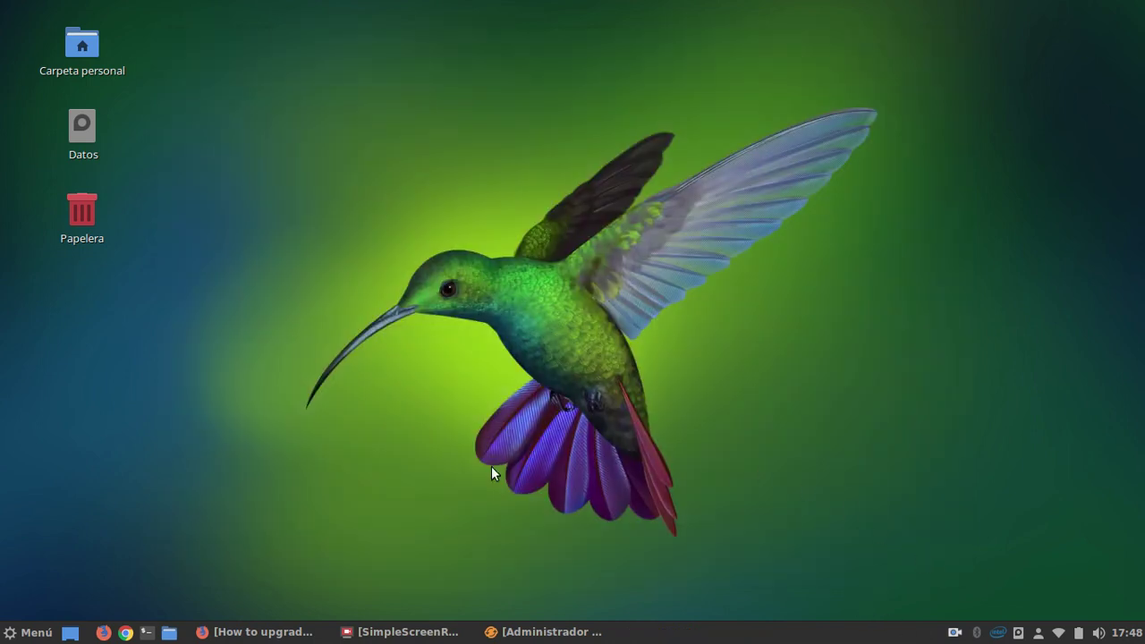
- Restore the Update Manager, refresh its update list, check whether the Sylvia upgrade is still offered, and minimize the window
click(525, 631)
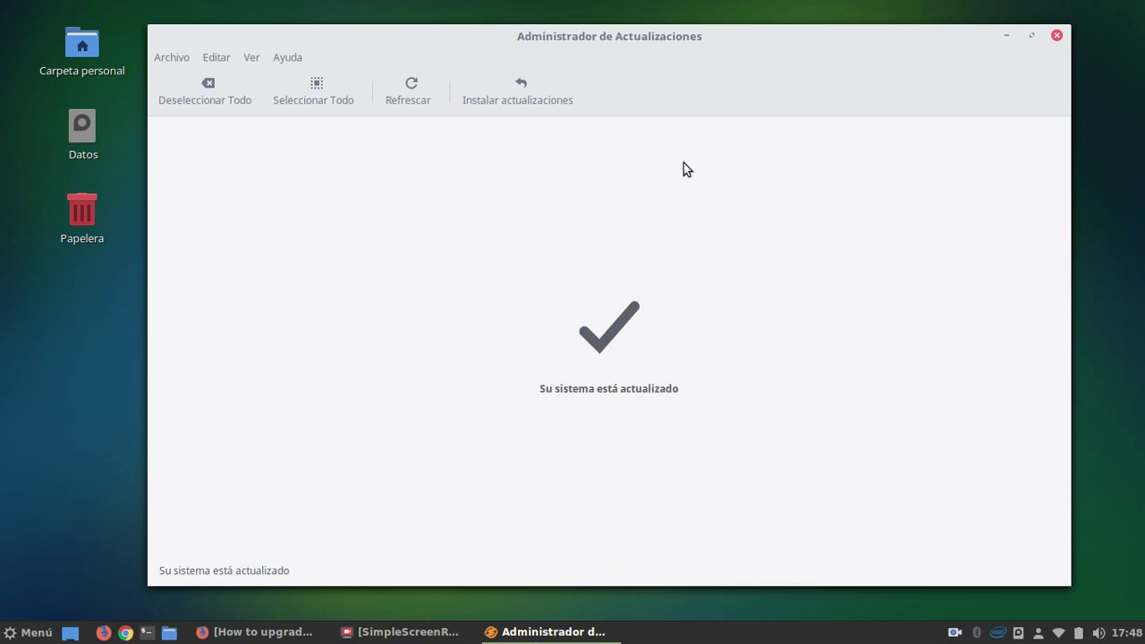
click(428, 103)
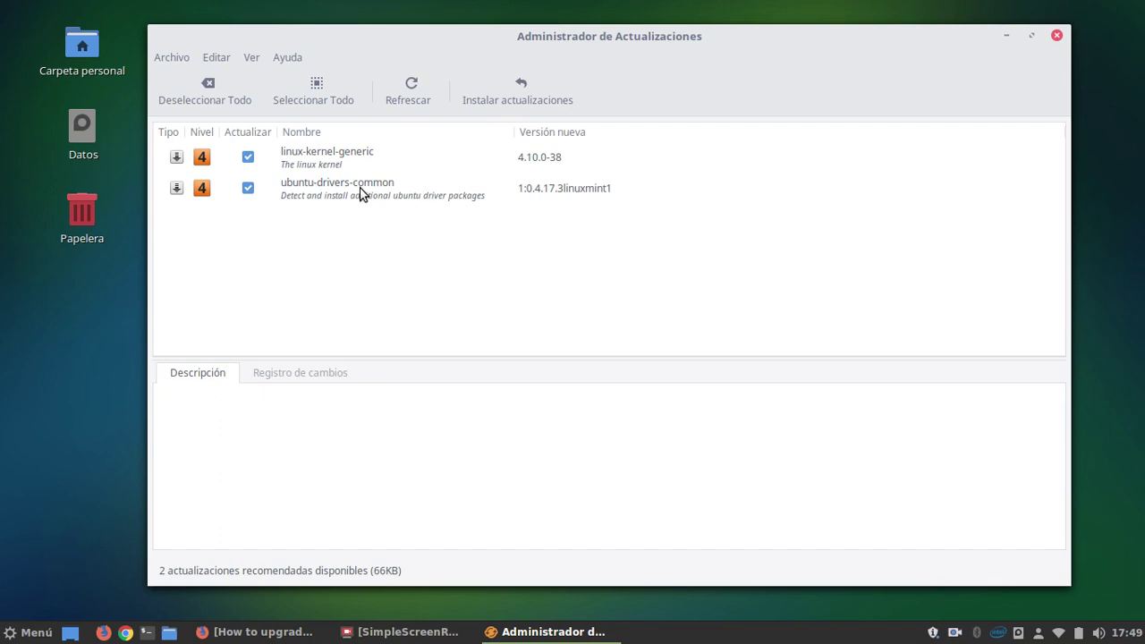
click(217, 56)
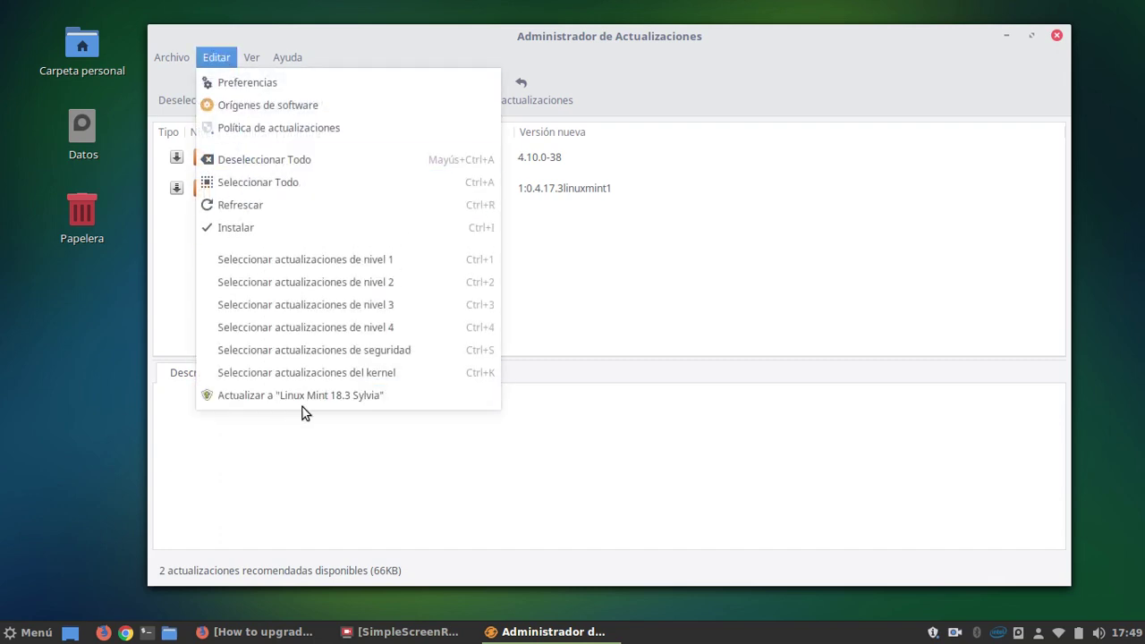
click(411, 451)
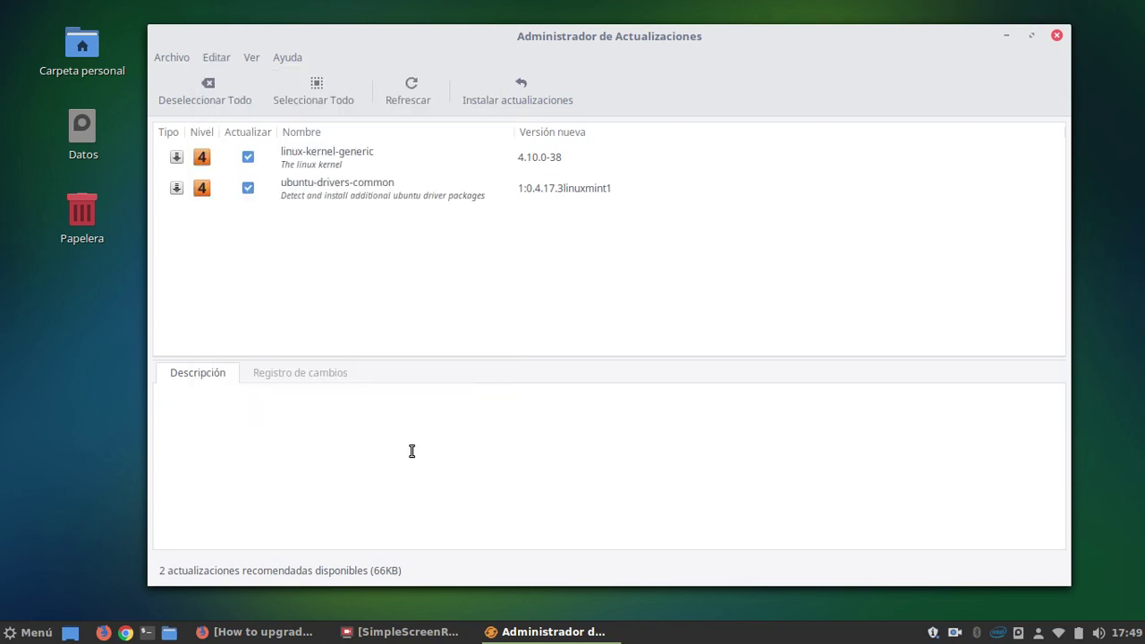
click(1005, 38)
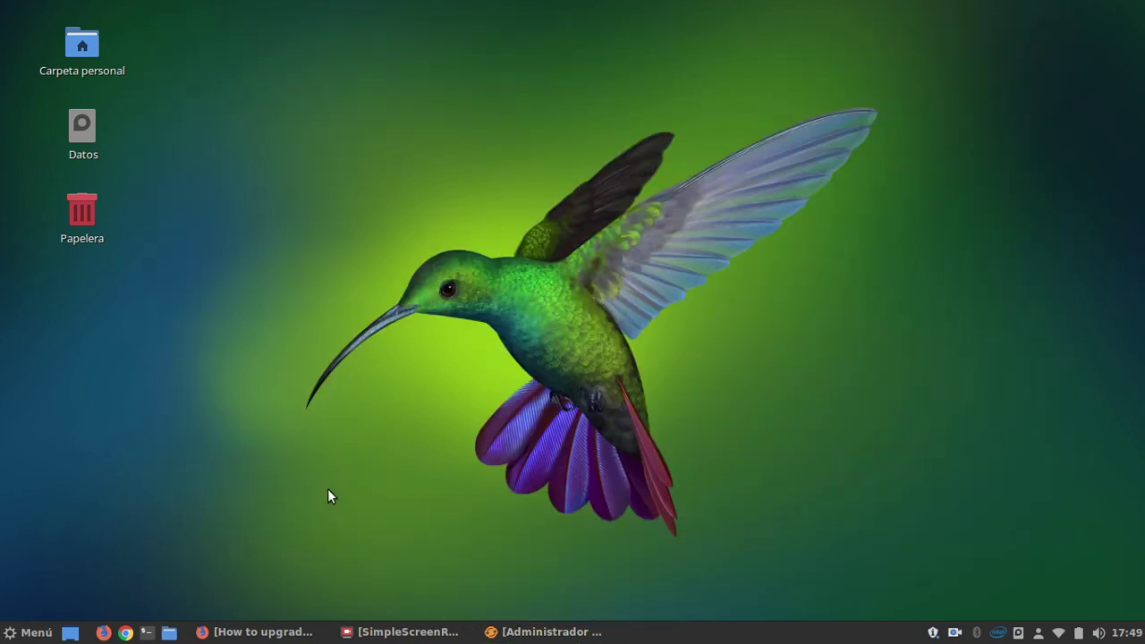
- Open the System Settings and view the system information to check the installed operating system version
click(31, 632)
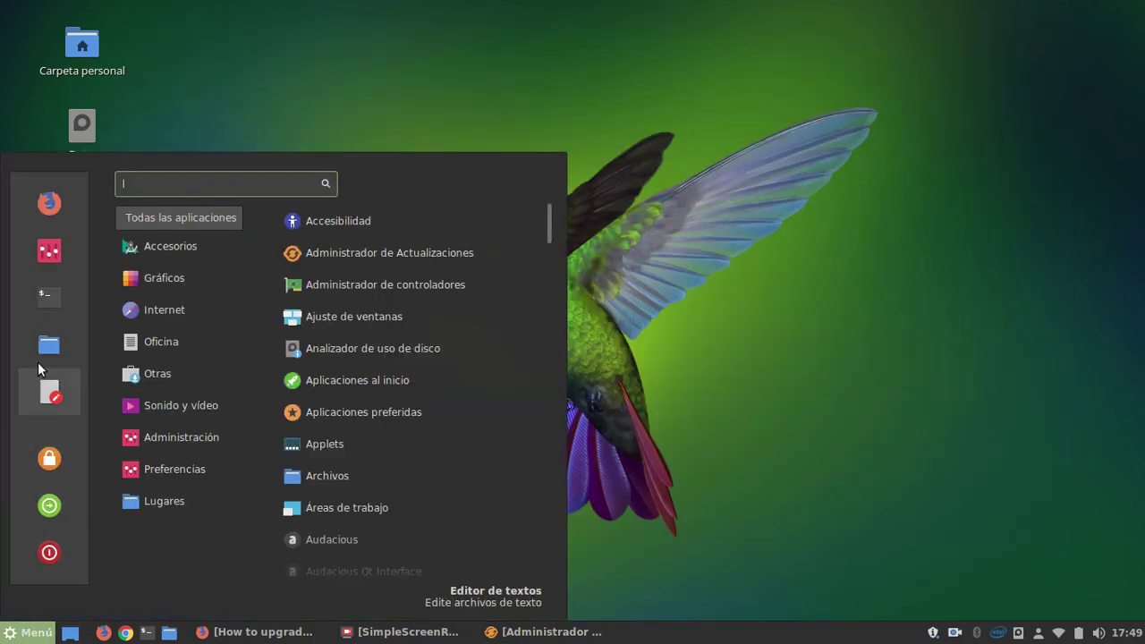
click(47, 253)
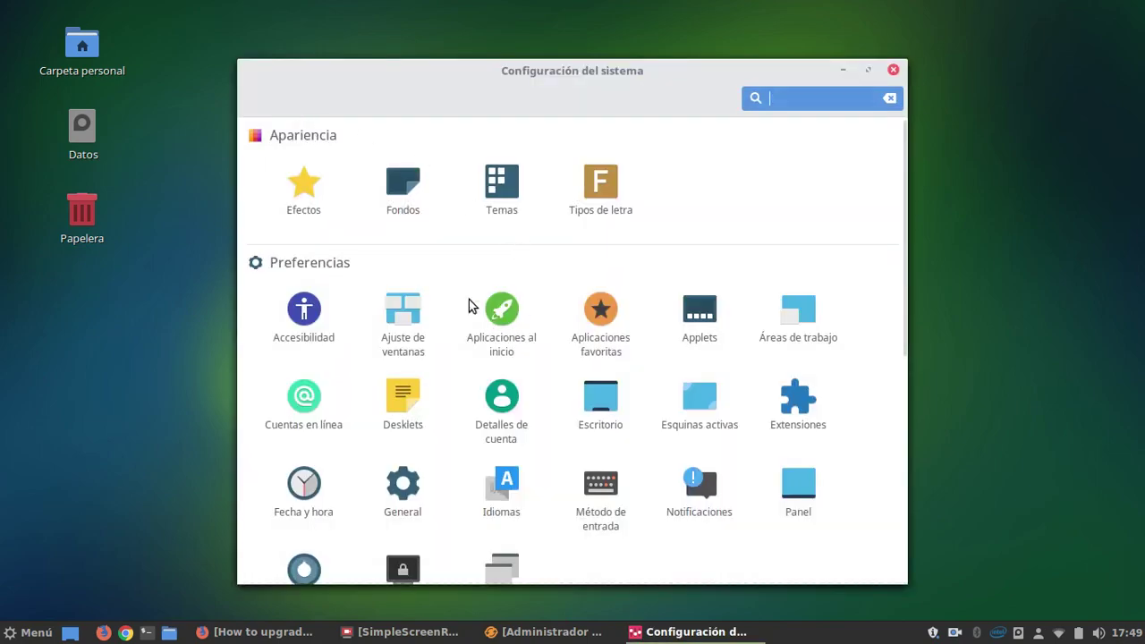
click(498, 402)
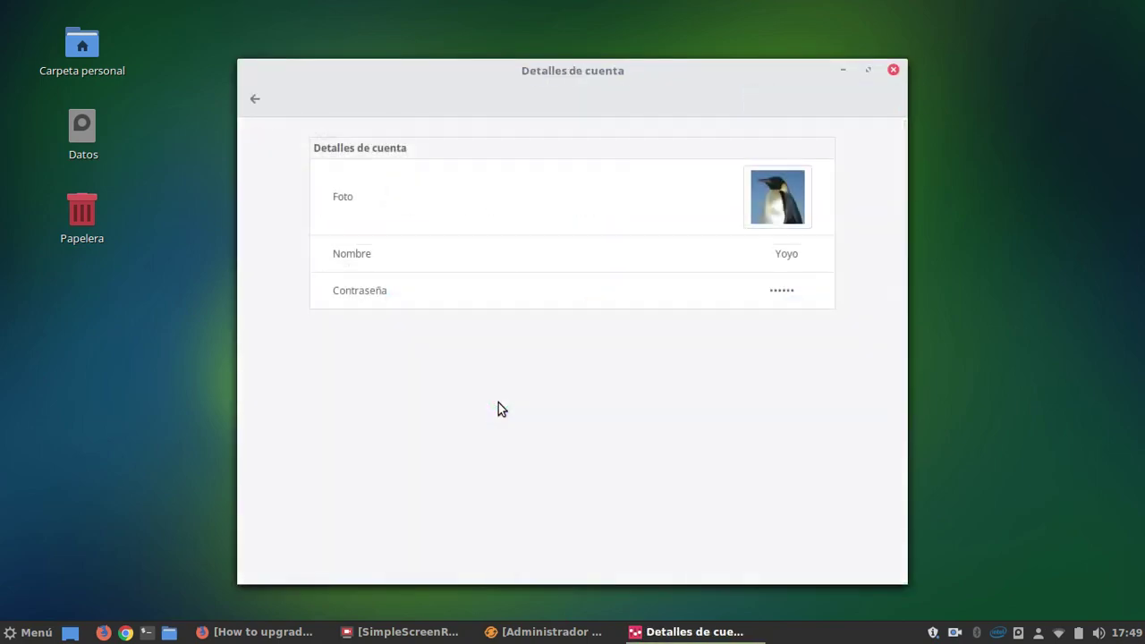
click(254, 99)
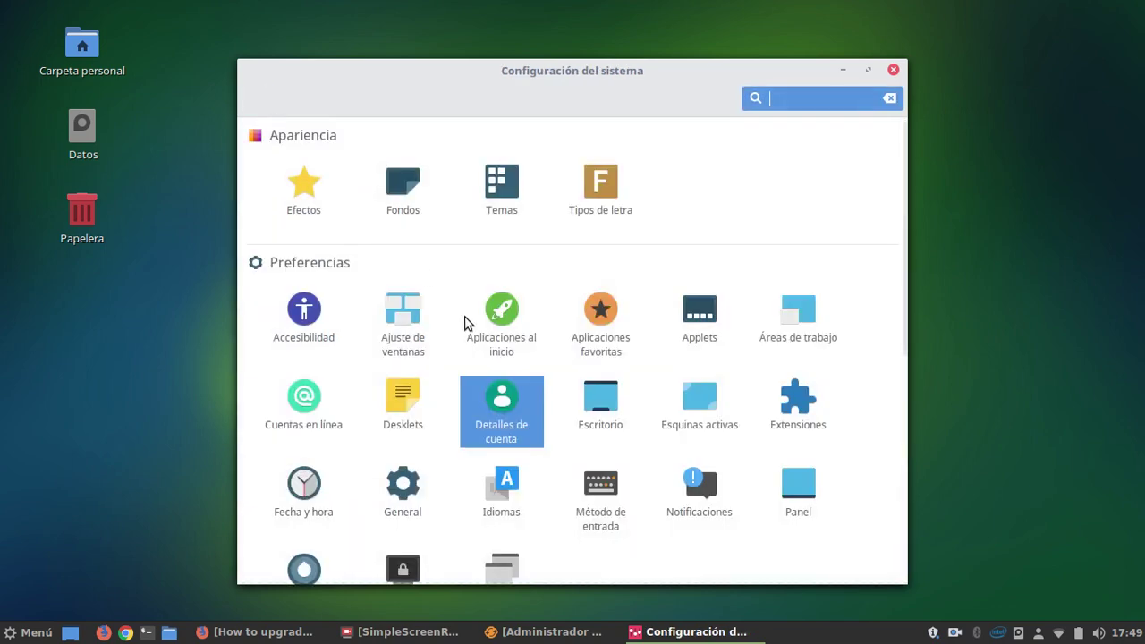
scroll(464, 308, down, 1)
scroll(464, 304, down, 5)
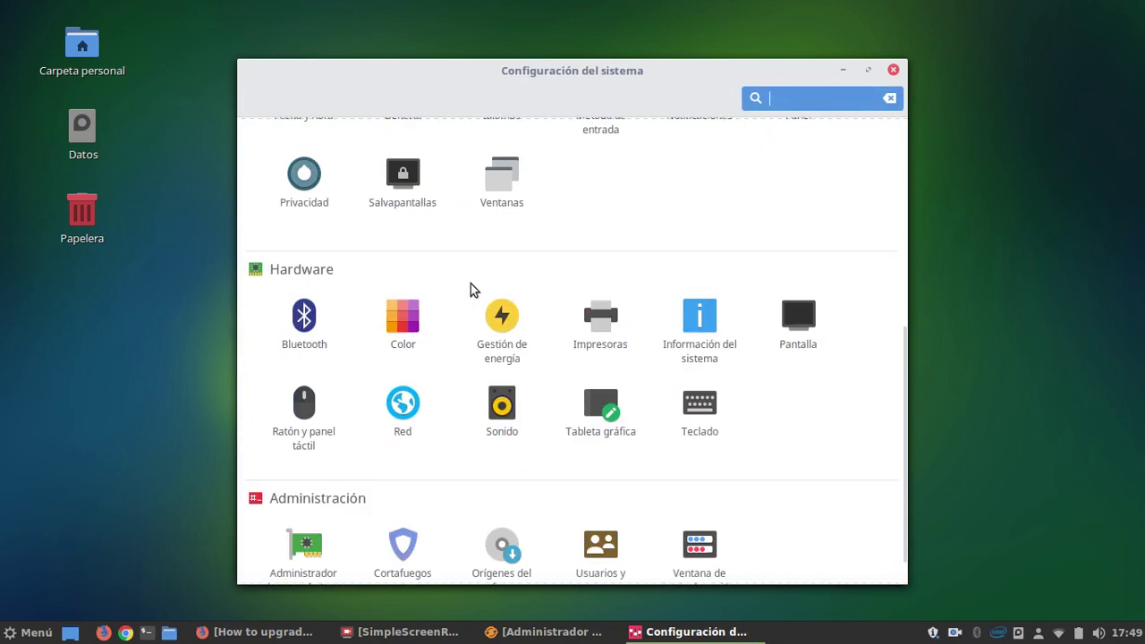
click(685, 324)
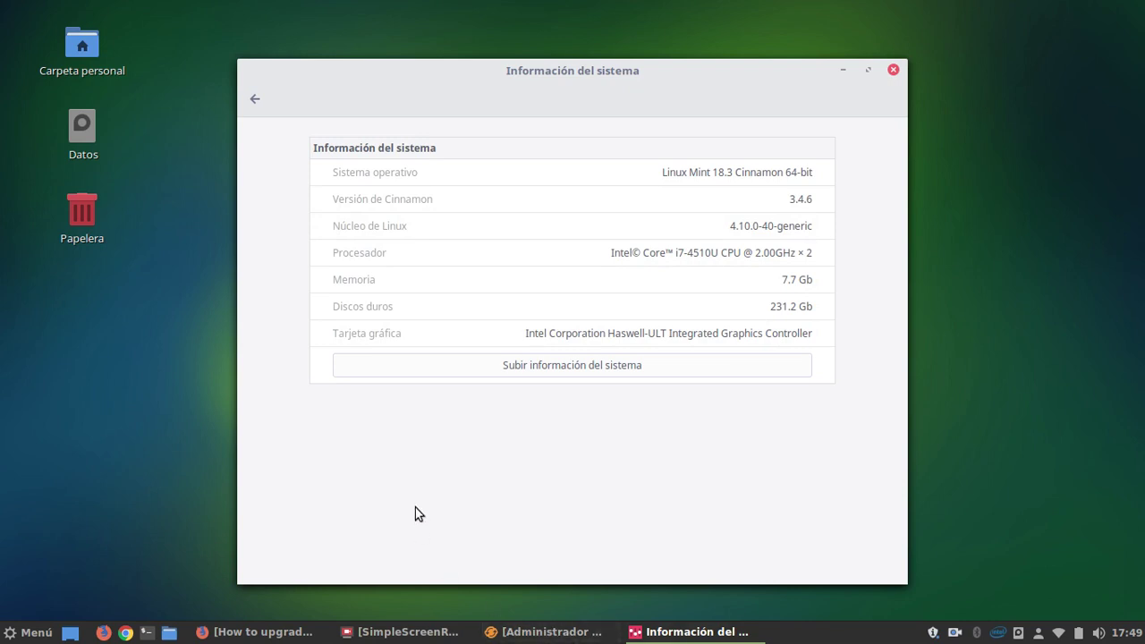
- Switch to Firefox, return to the Linux Mint main page, and open the Linux Mint 18.3 “Sylvia” Cinnamon release announcement from its news list
click(252, 632)
click(15, 67)
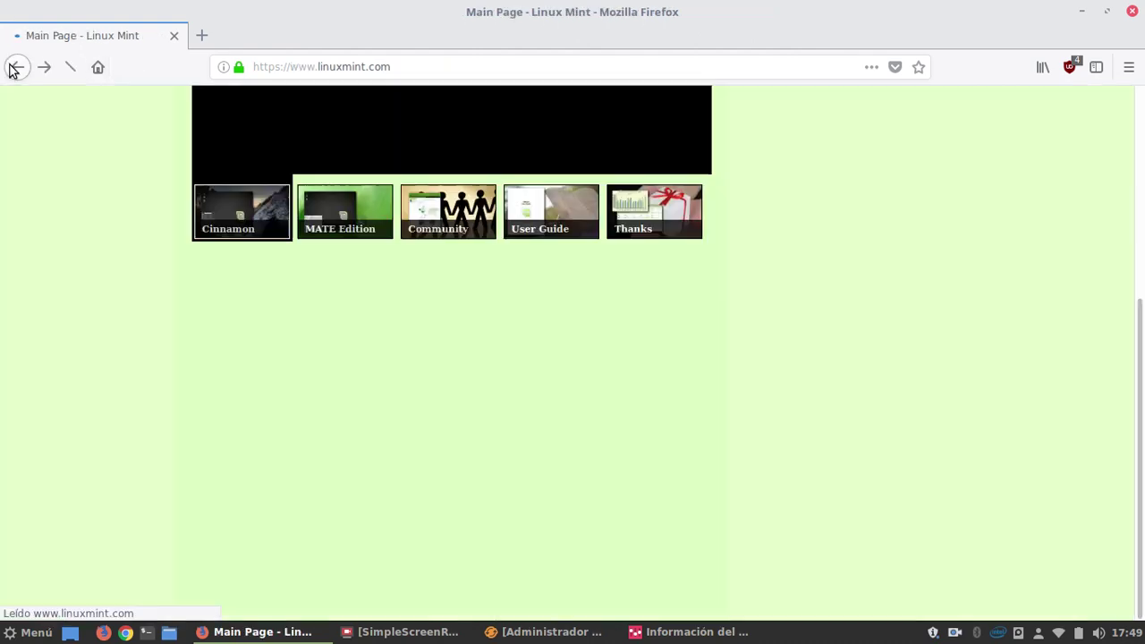
scroll(152, 215, down, 7)
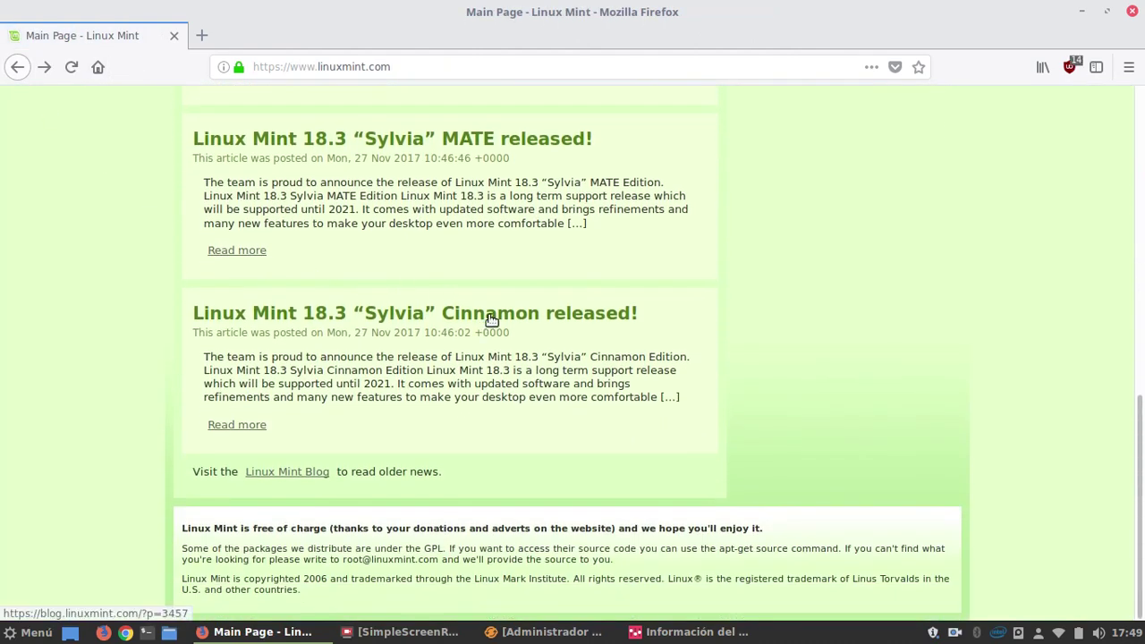
click(490, 320)
- Read through the release announcement's new features, important info, system requirements, upgrade instructions and download links
scroll(324, 239, down, 4)
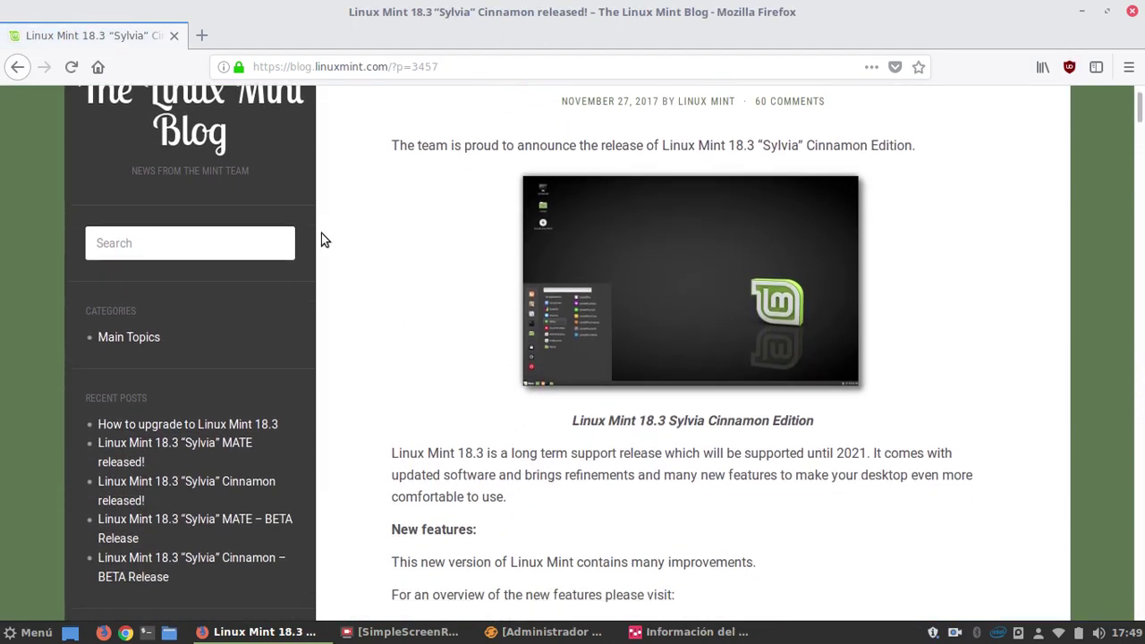
scroll(317, 237, down, 4)
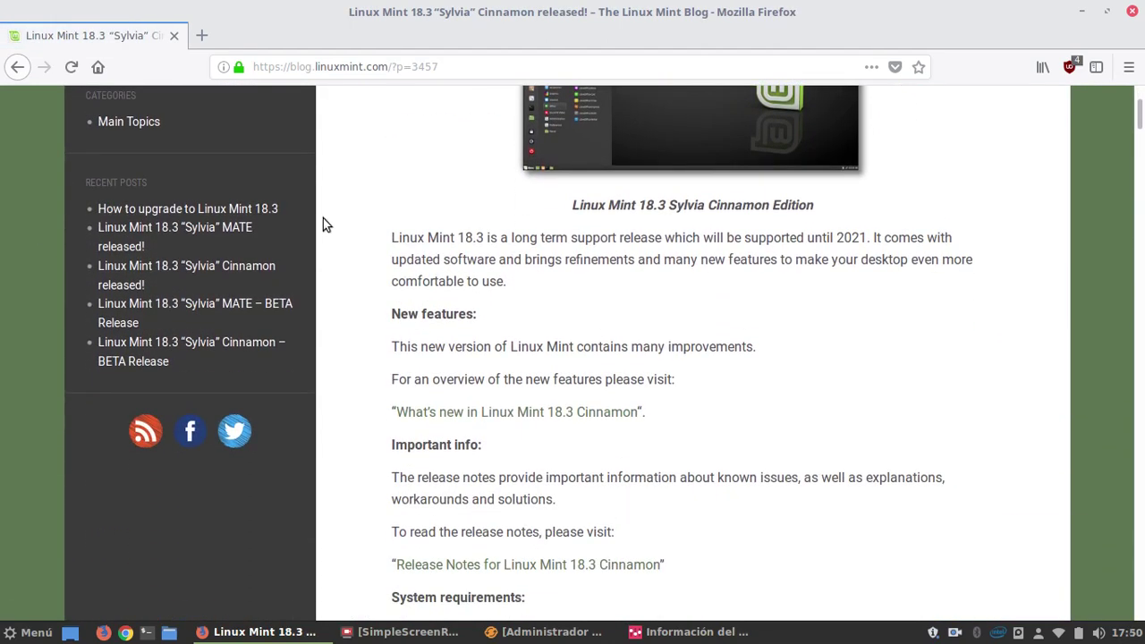
scroll(325, 223, down, 4)
scroll(326, 206, down, 4)
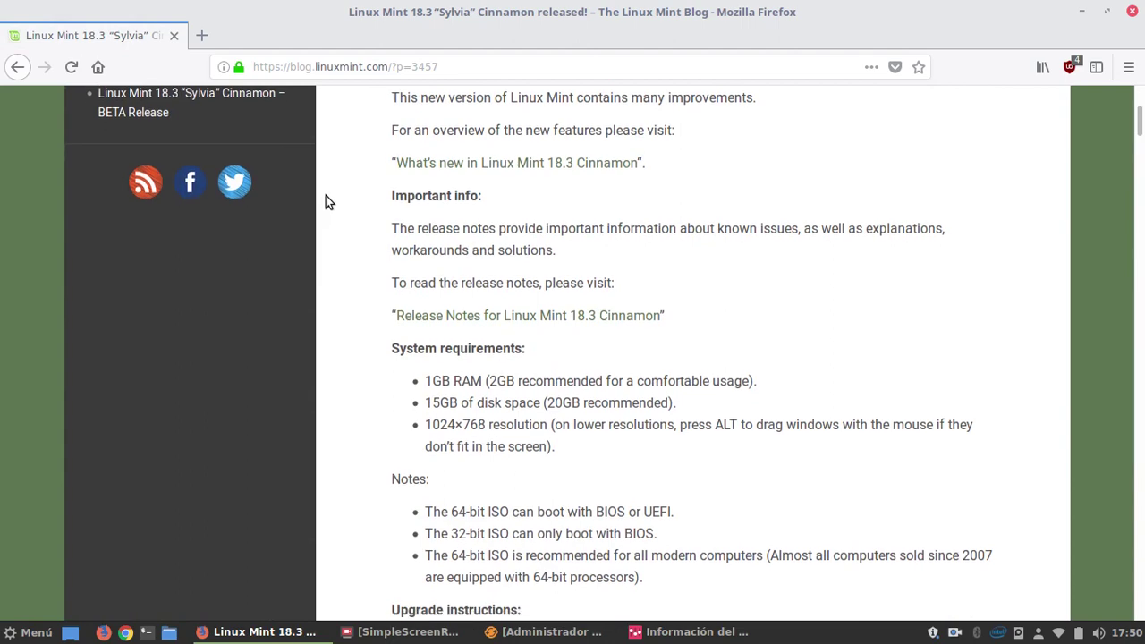
scroll(325, 197, down, 5)
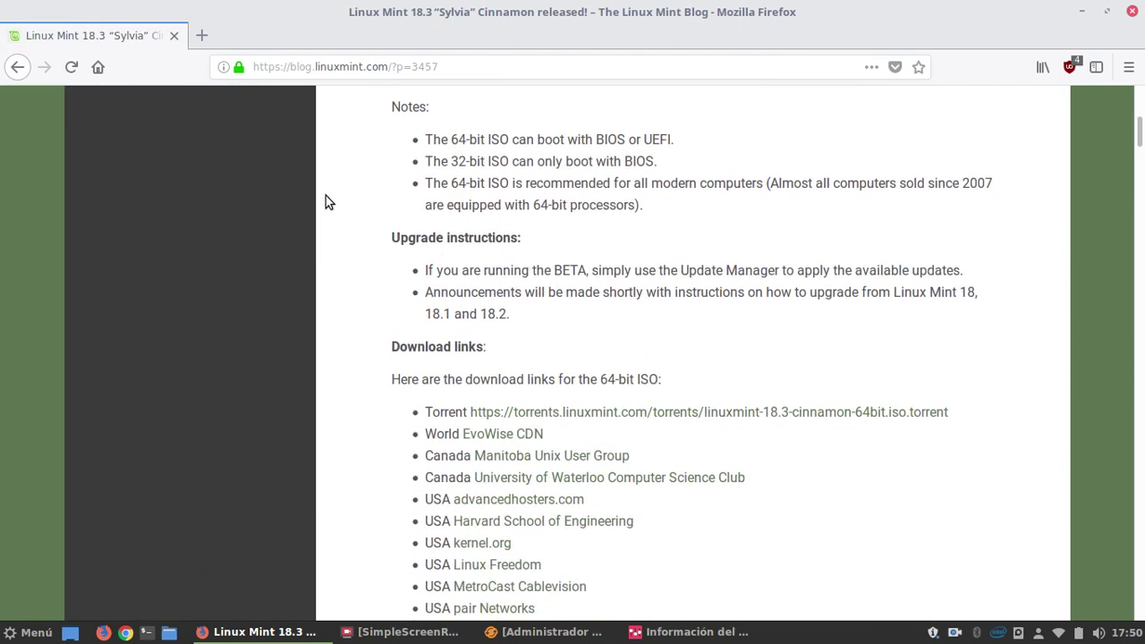
scroll(325, 197, up, 5)
scroll(331, 200, down, 1)
scroll(340, 208, up, 5)
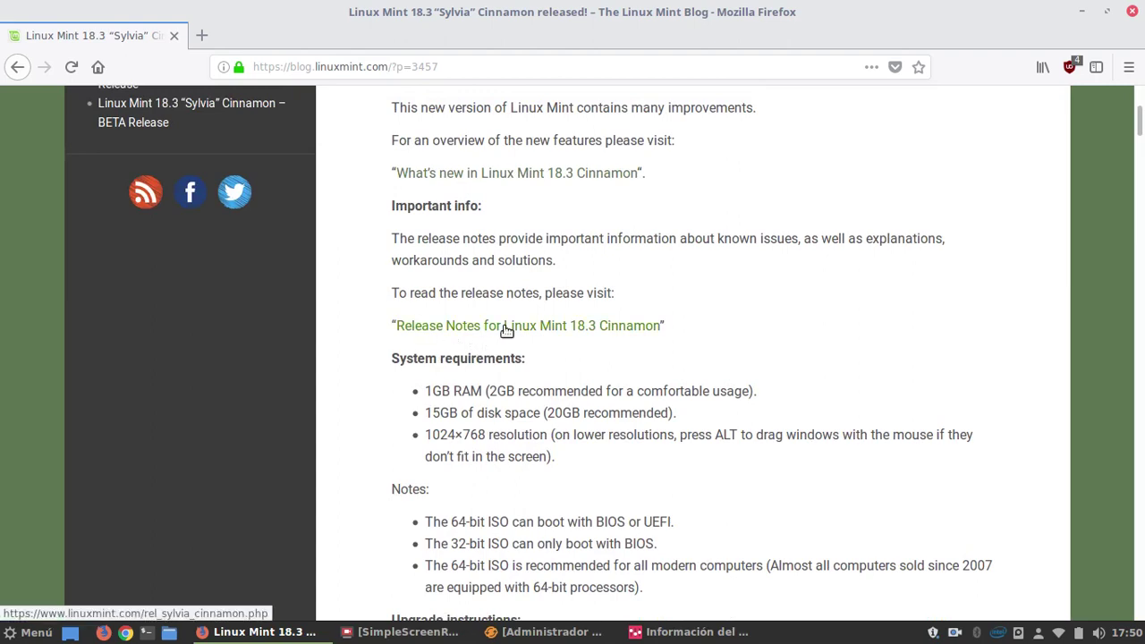
- Open the Release Notes for Linux Mint 18.3 Cinnamon and read through the tips, including the section on solving boot freezes
click(503, 328)
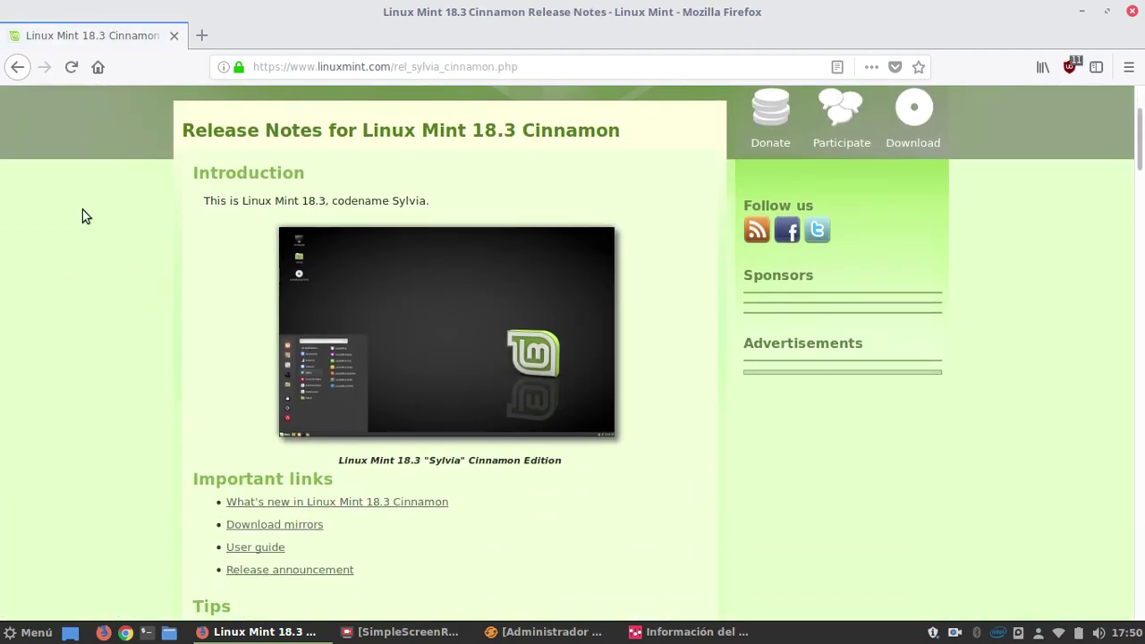
scroll(81, 215, down, 3)
scroll(178, 250, down, 5)
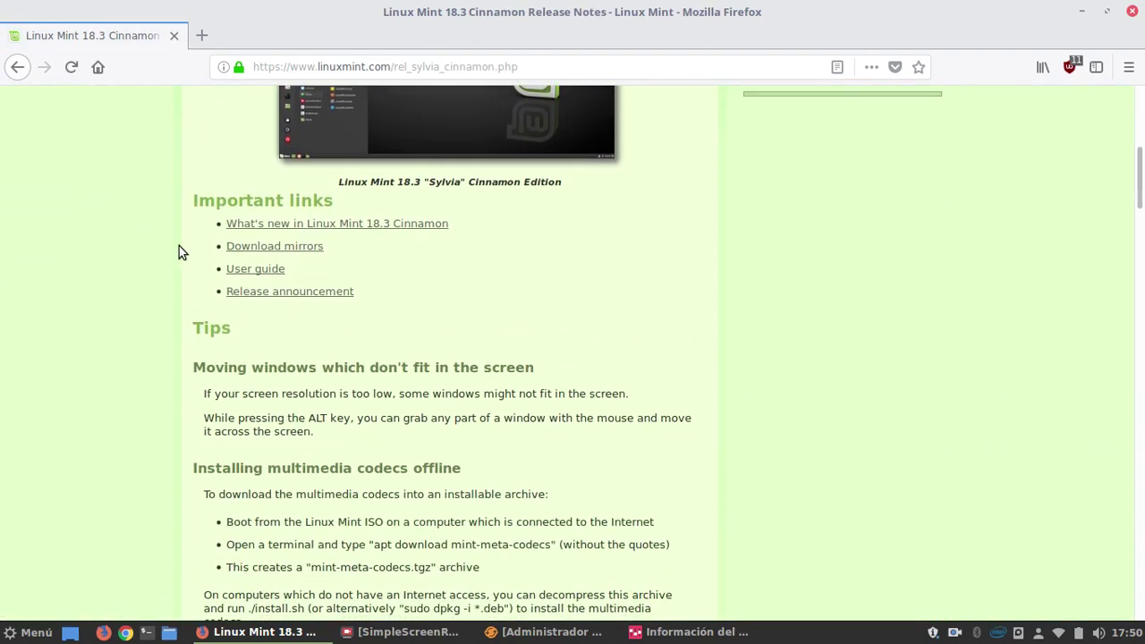
scroll(178, 250, down, 5)
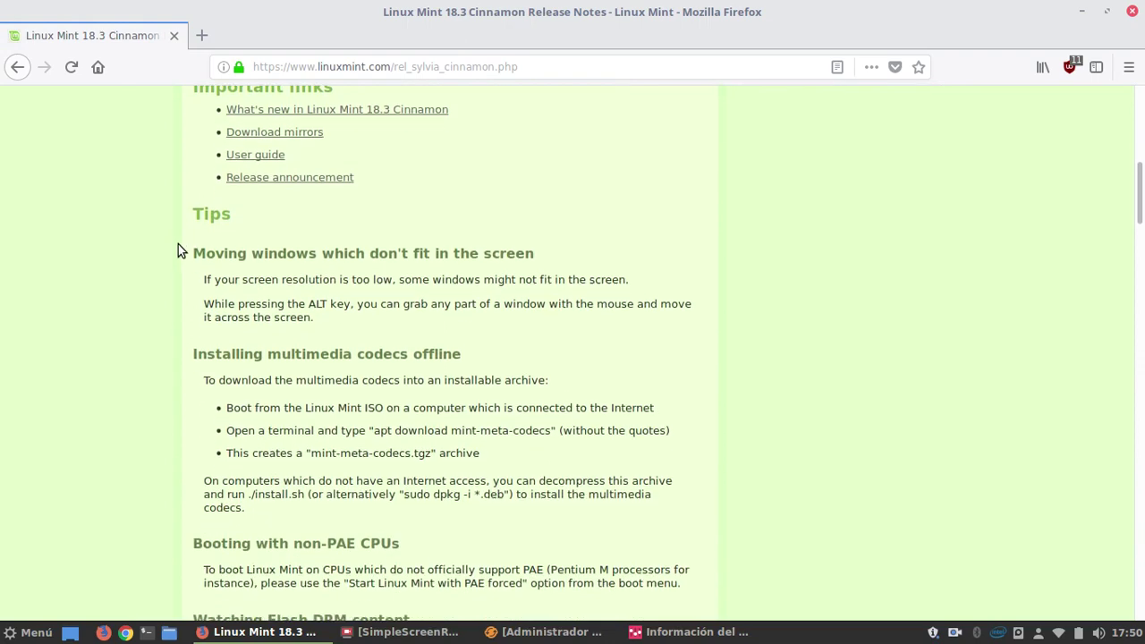
scroll(165, 206, down, 15)
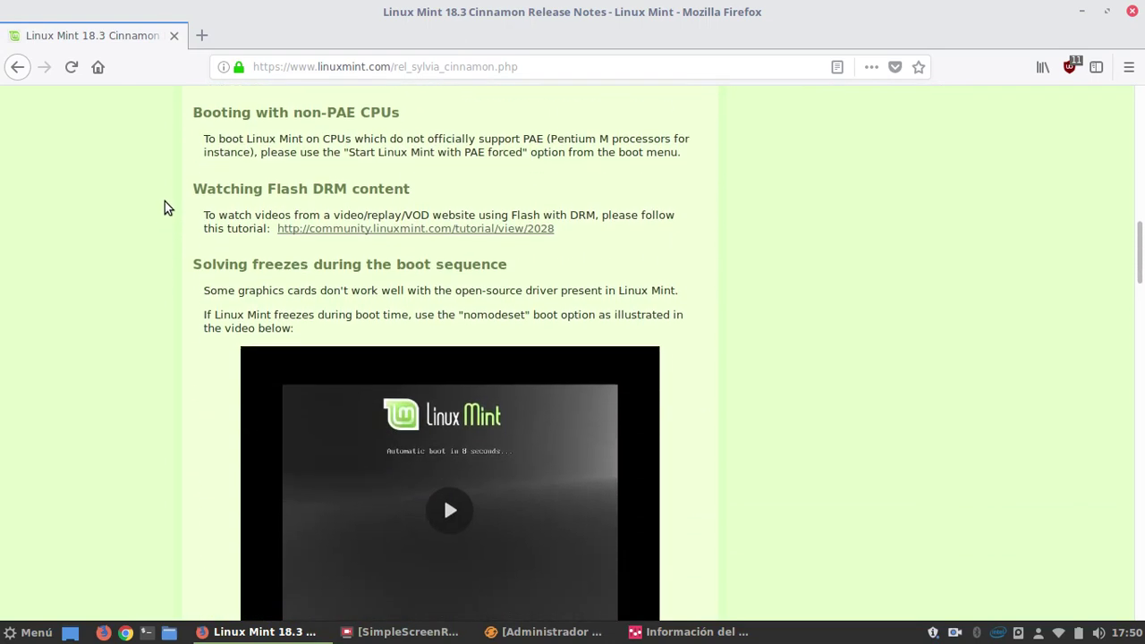
scroll(167, 195, down, 8)
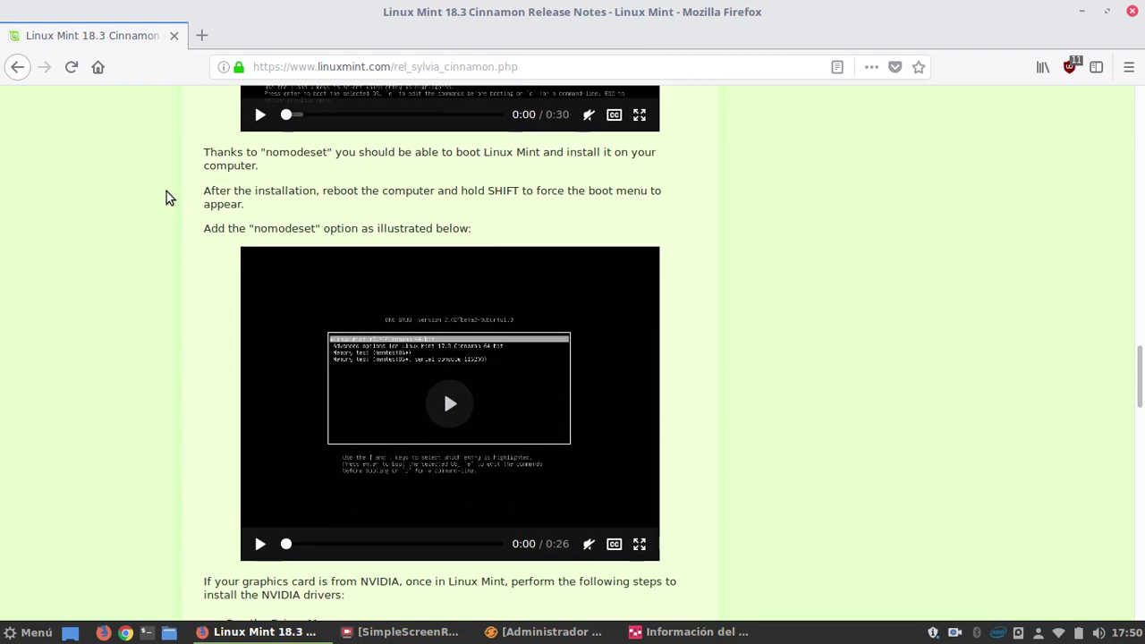
scroll(168, 196, down, 5)
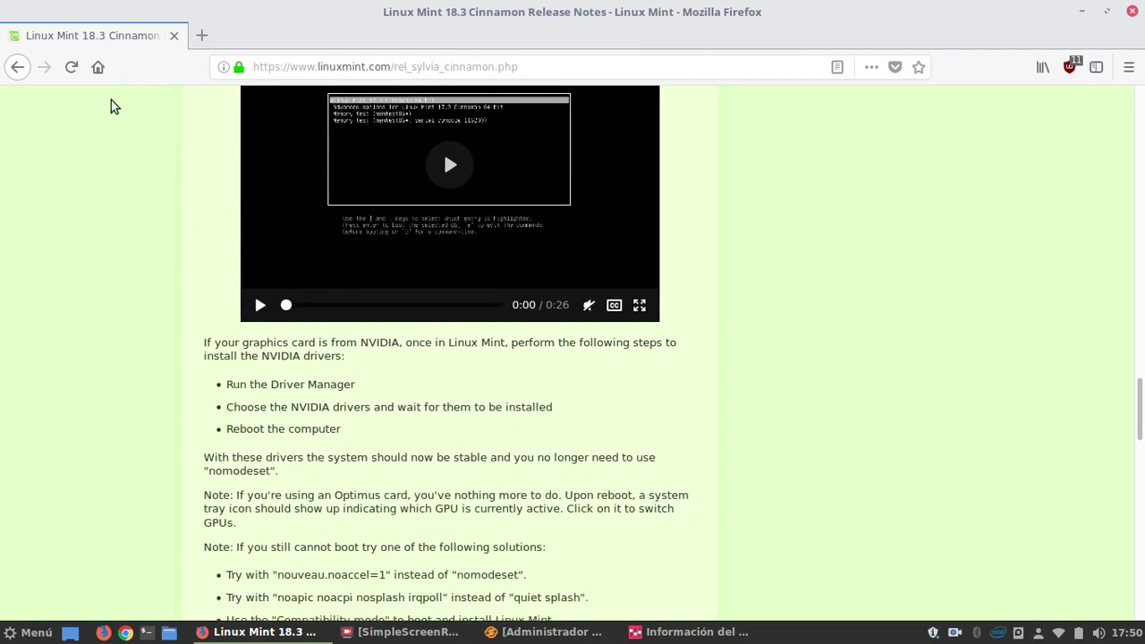
- Close the browser, the system information window and the Update Manager, and bring up the SimpleScreenRecorder window
click(1084, 14)
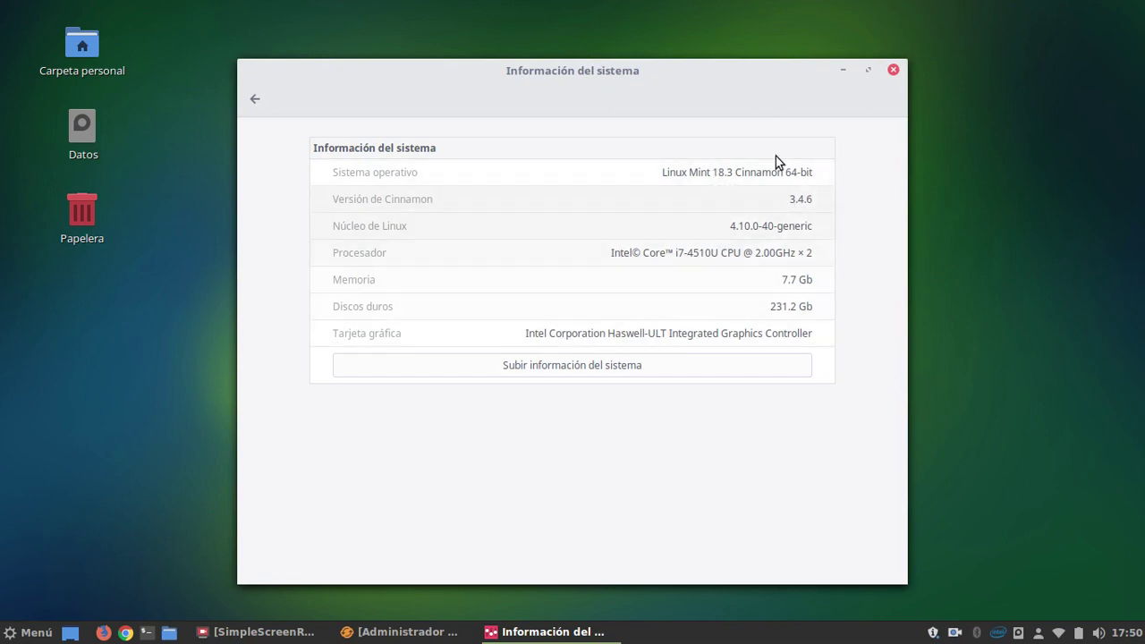
click(891, 71)
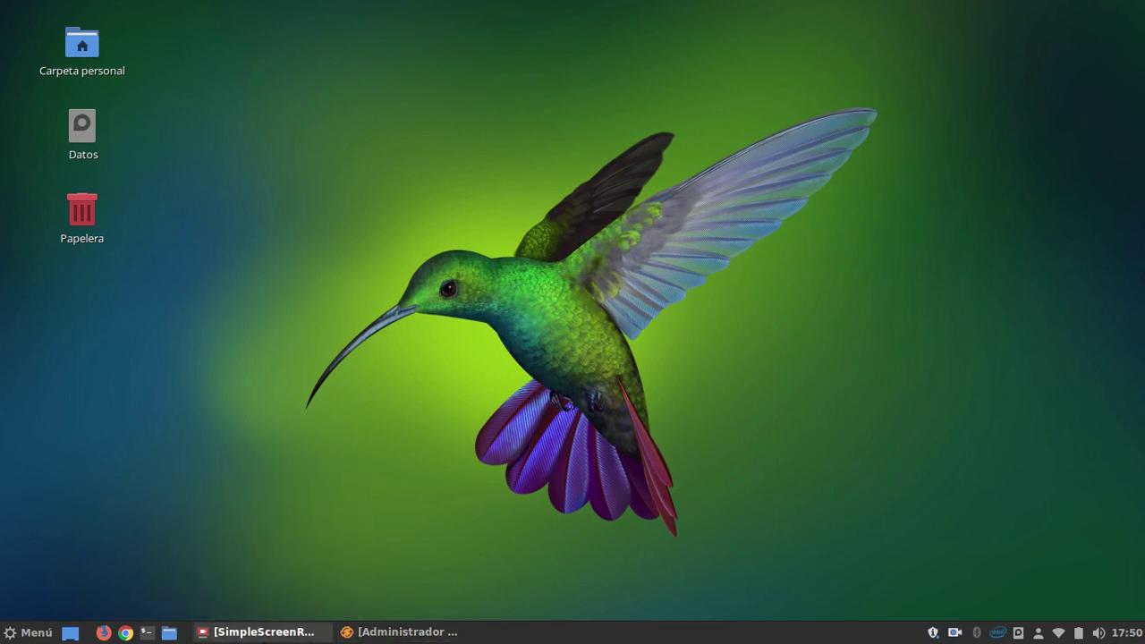
click(403, 631)
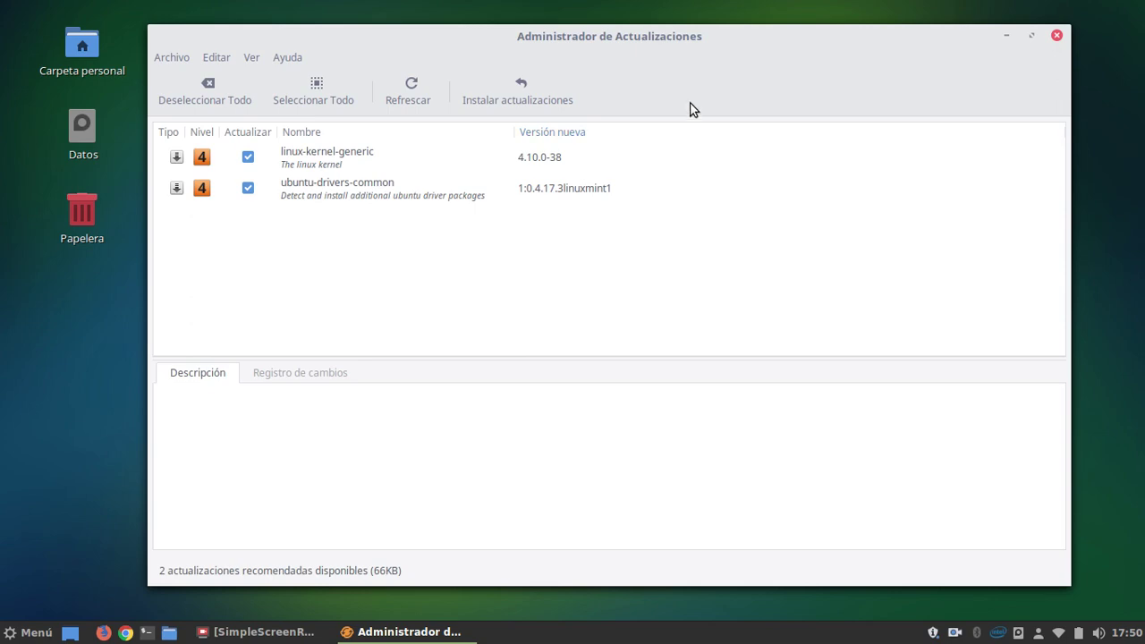
click(1058, 36)
click(231, 633)
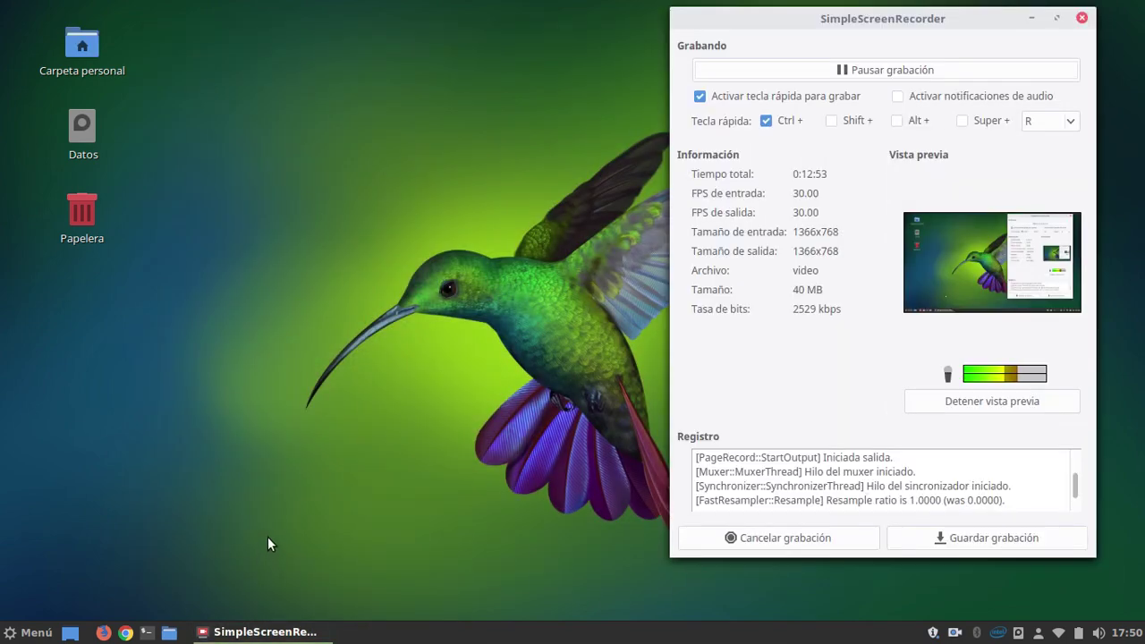